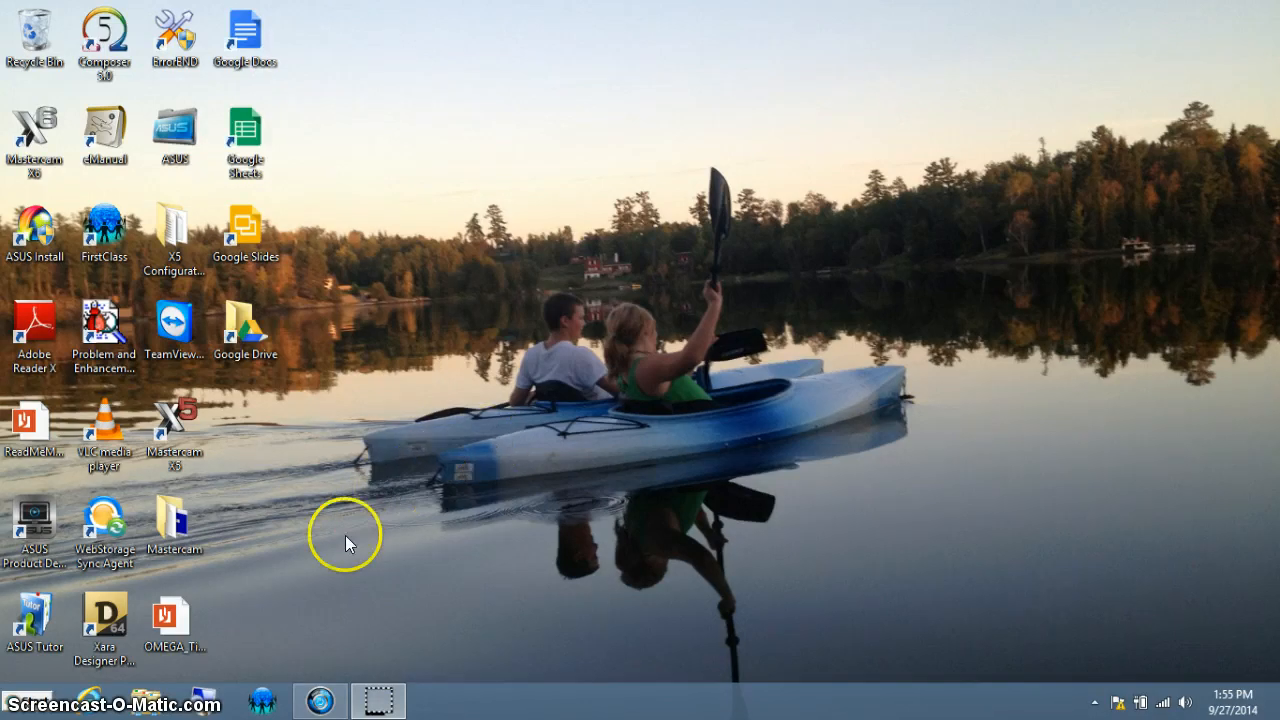
left_click(28, 708)
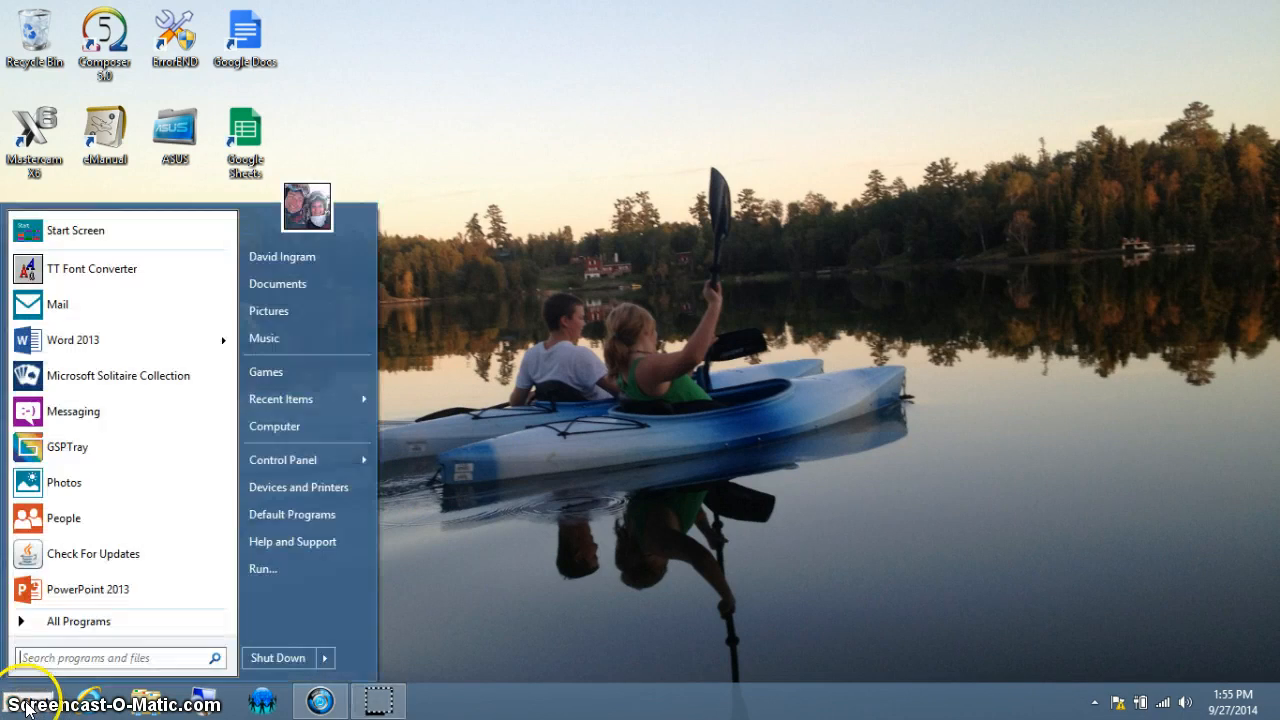
left_click(94, 626)
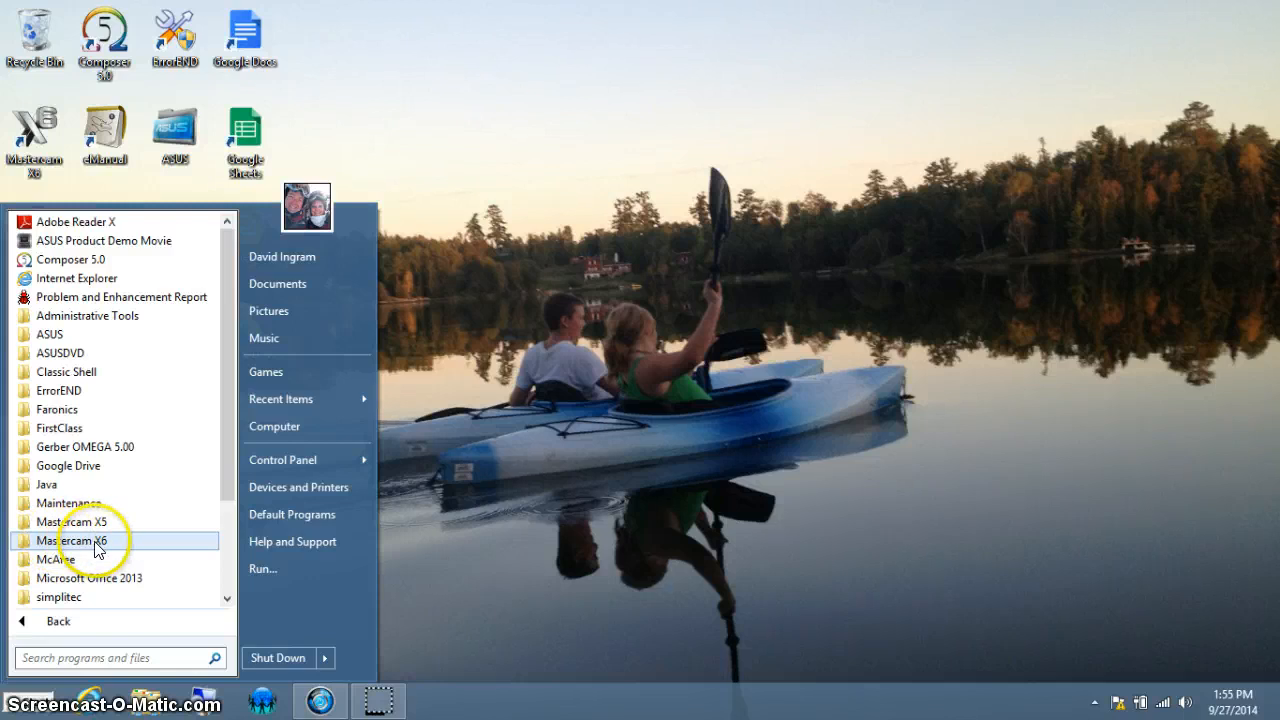
left_click(473, 540)
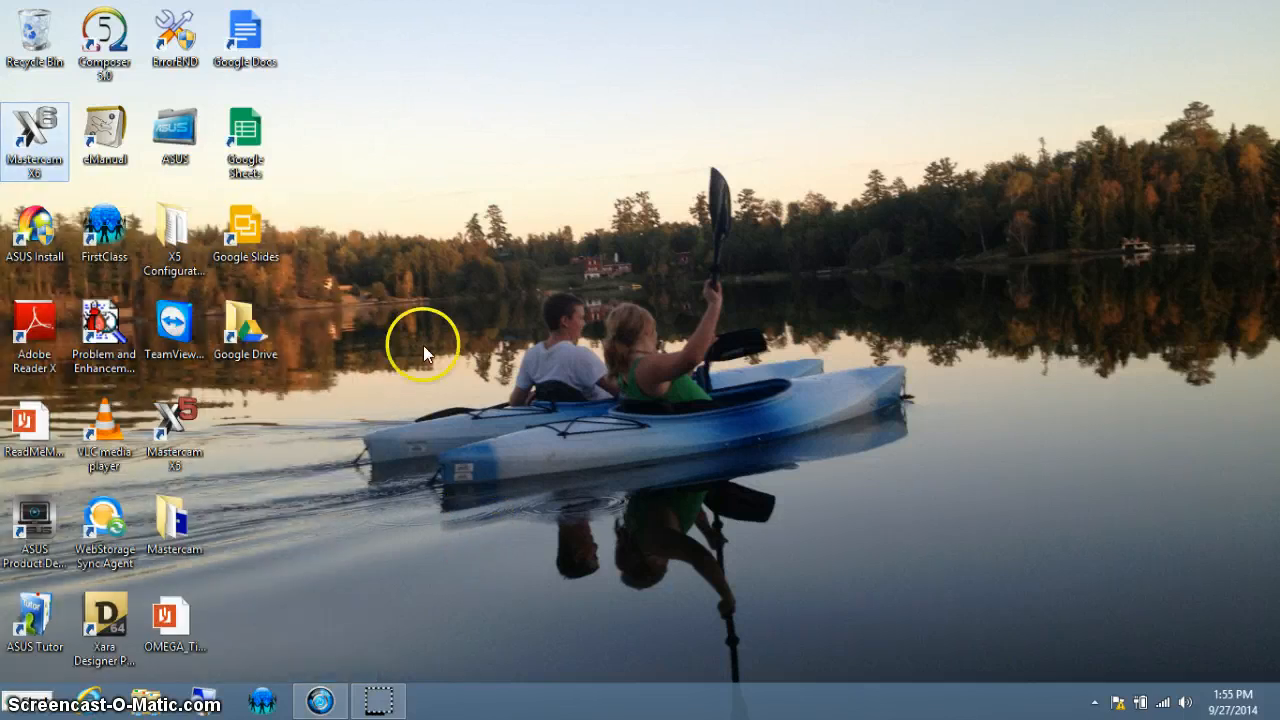
Launch Mastercam X6, close the license agreement page and accept the license agreement
double_click(44, 146)
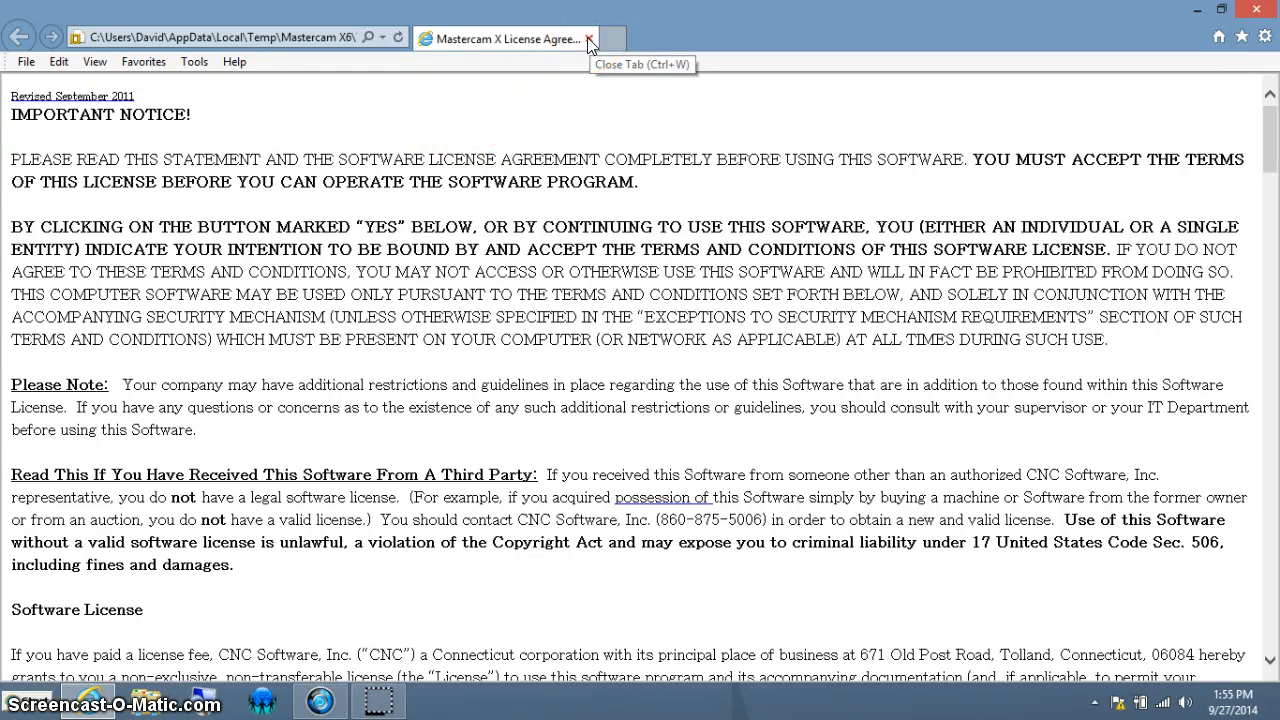
left_click(1257, 14)
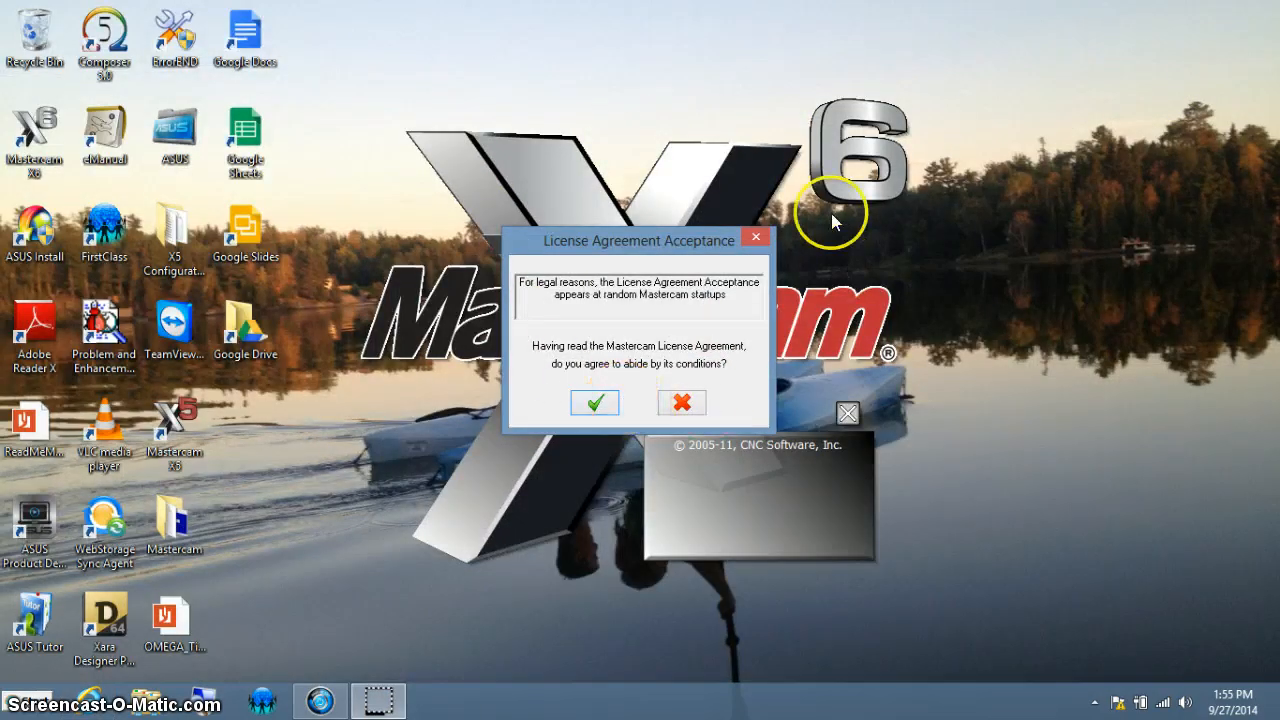
left_click(597, 410)
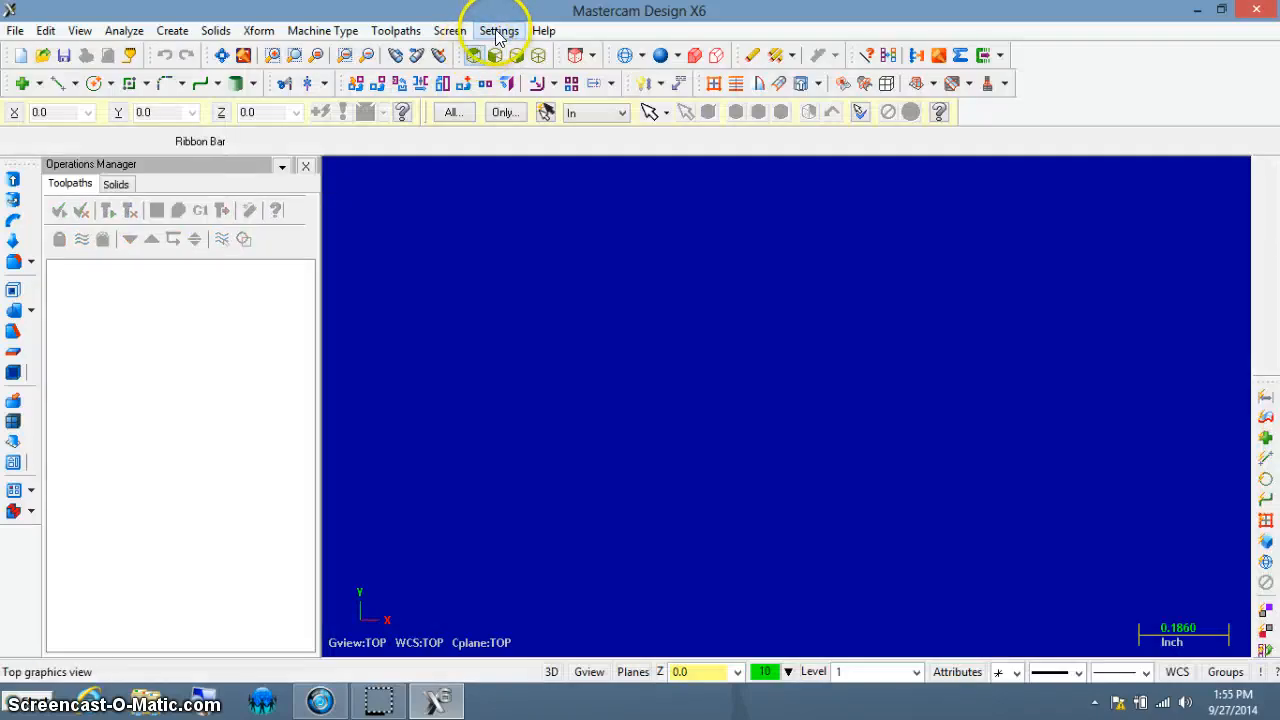
Decline participation in the Mastercam Customer Feedback Program
left_click(543, 31)
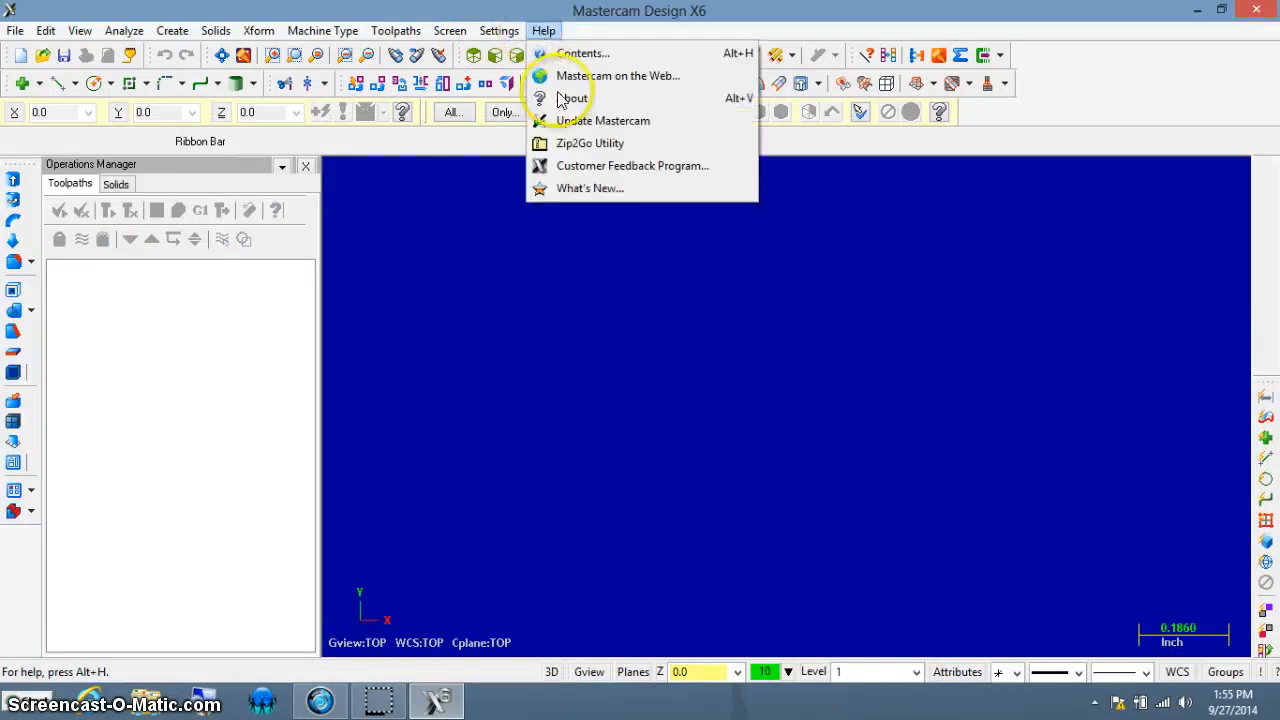
left_click(560, 166)
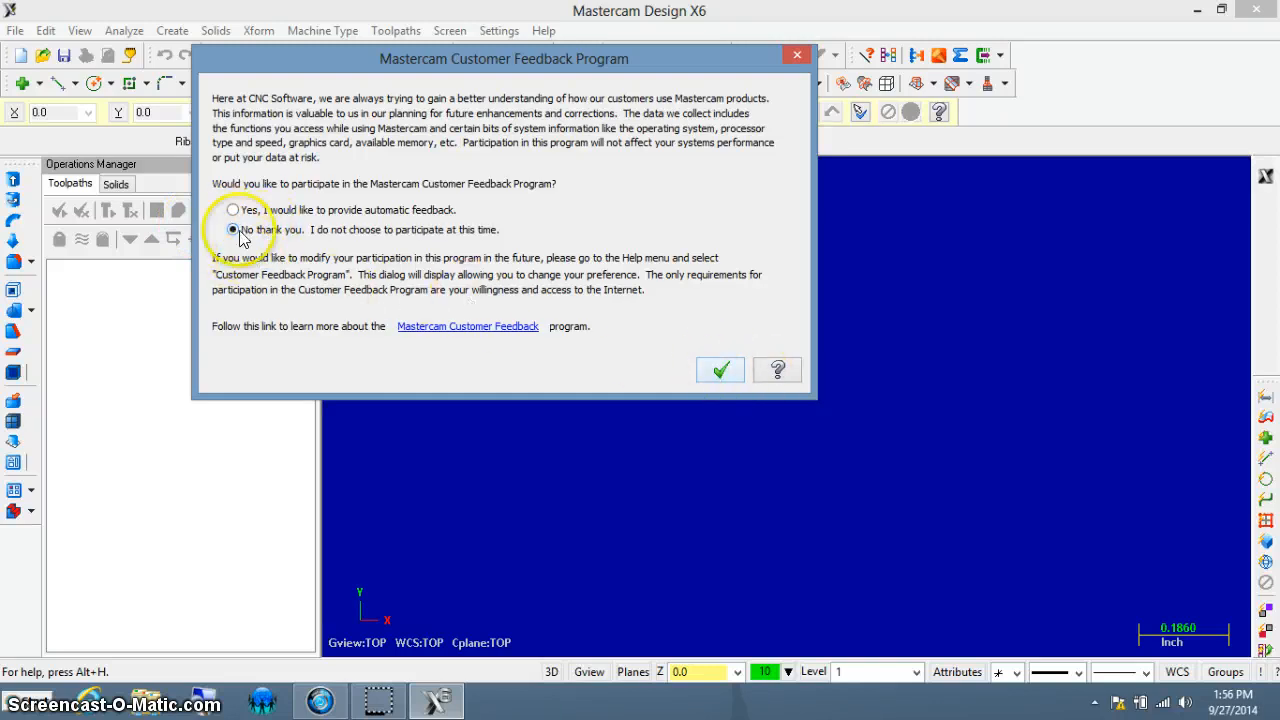
left_click(719, 374)
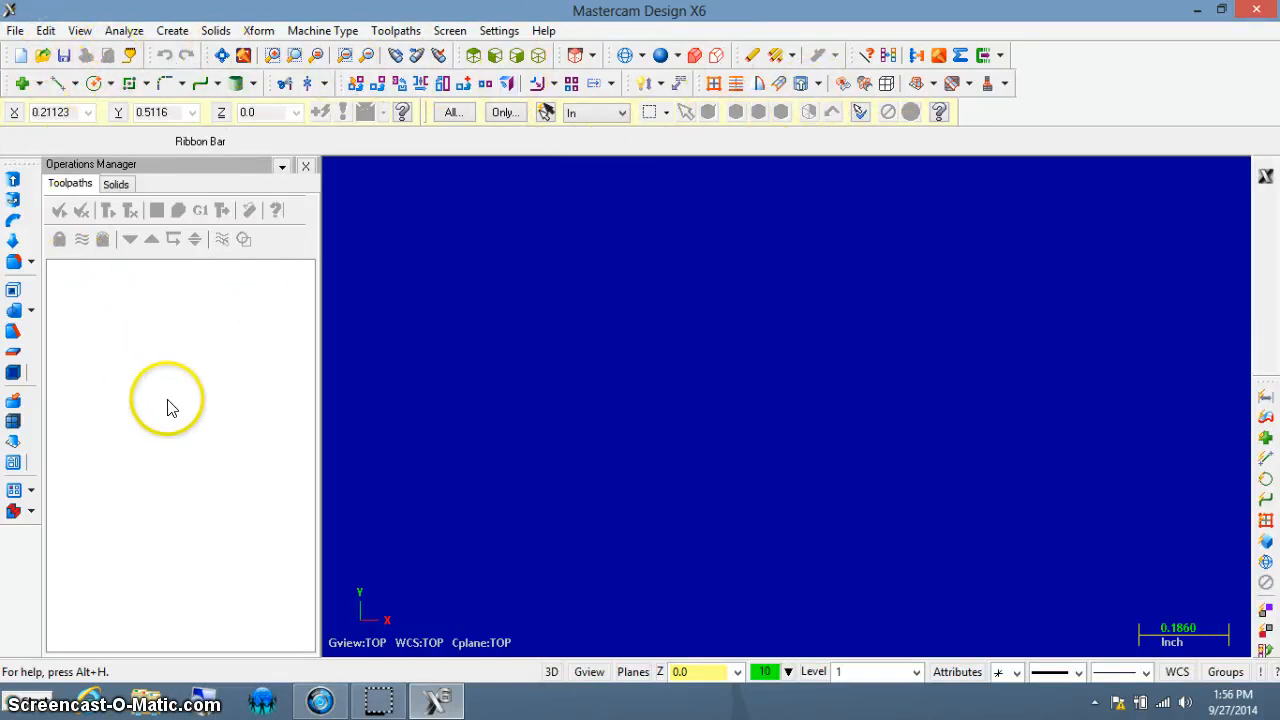
left_click(256, 301)
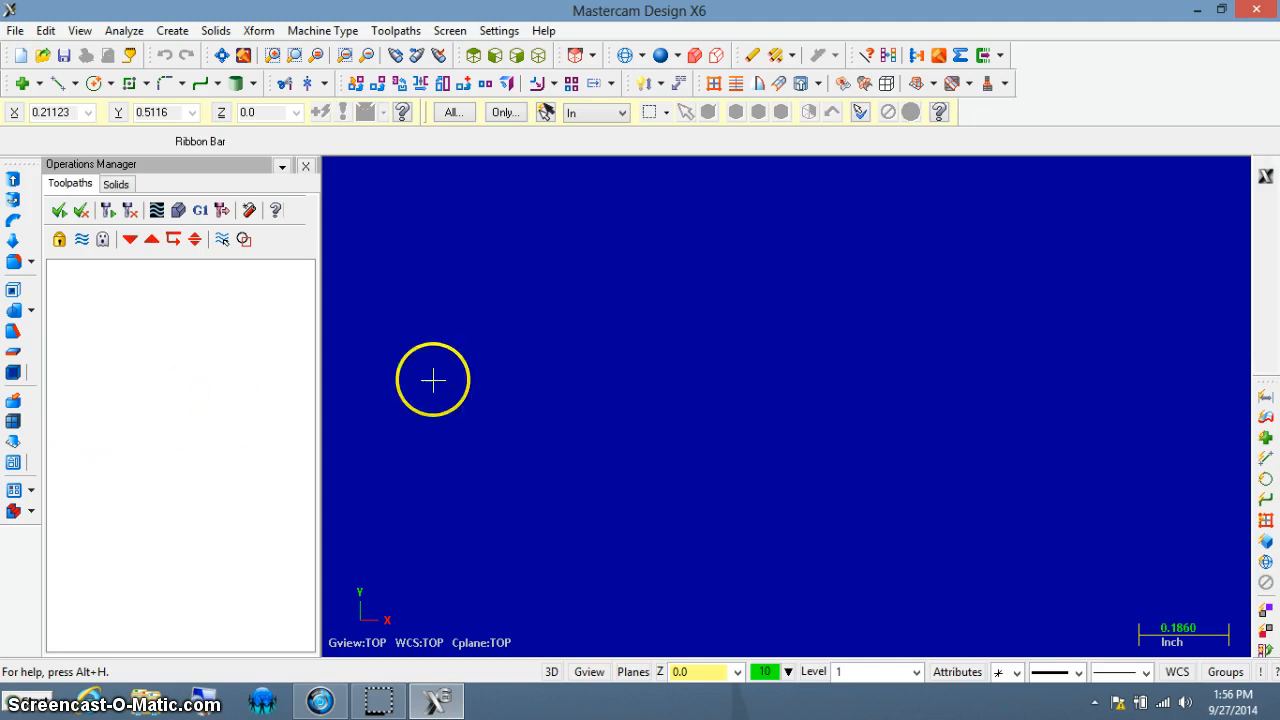
In the system configuration, set the default mill machine to Larken Camtool.MMD-6 and the default router to LARKEN CAMTOOL ROUTER.RMD-6
left_click(497, 34)
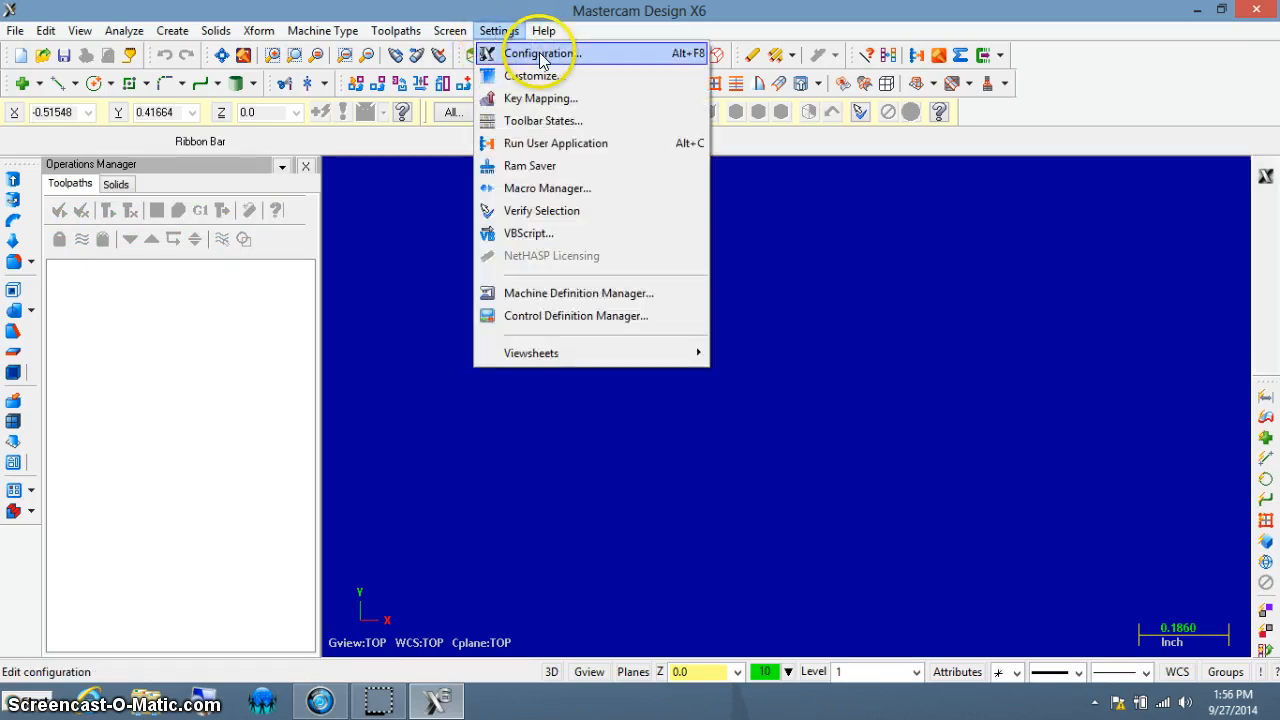
left_click(540, 57)
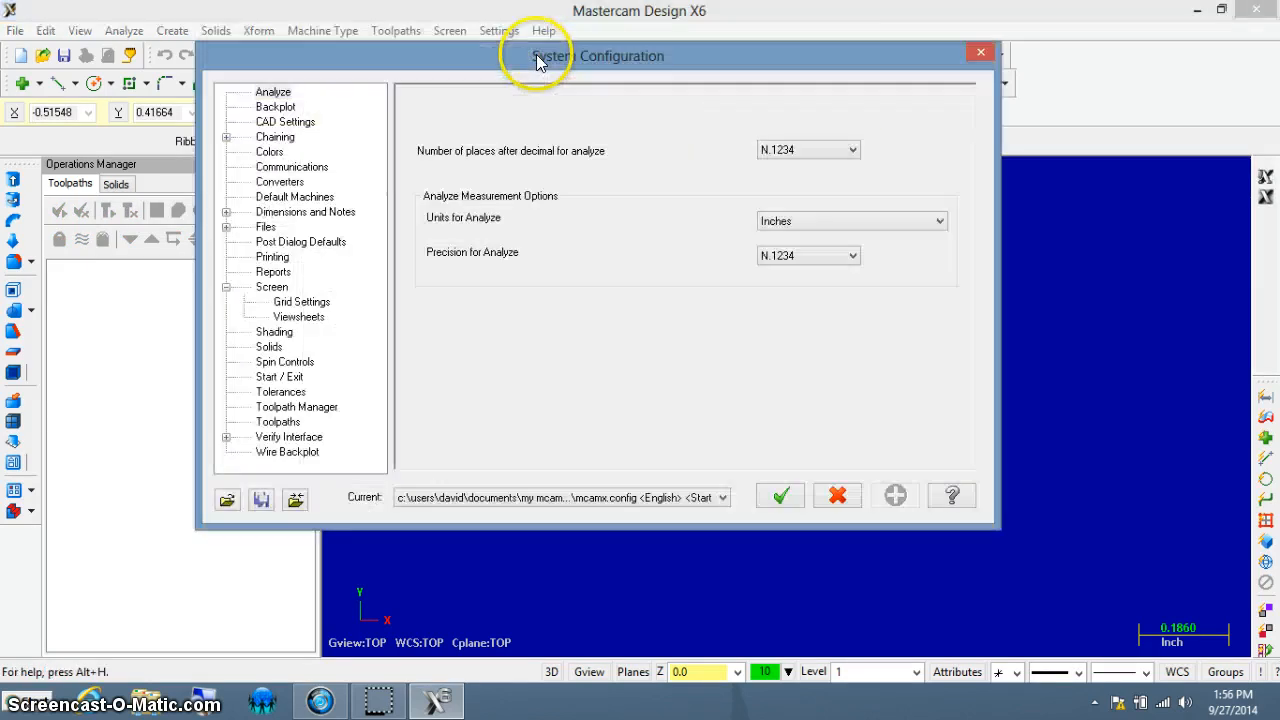
left_click(285, 199)
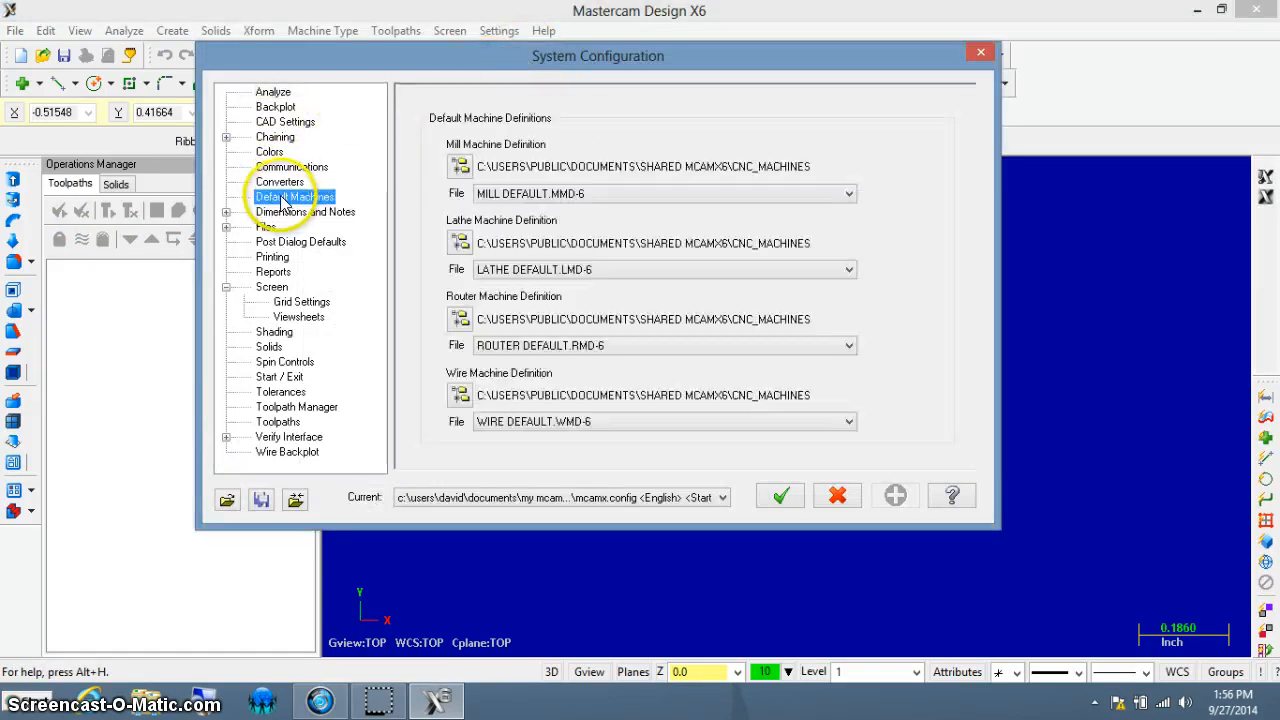
left_click(850, 194)
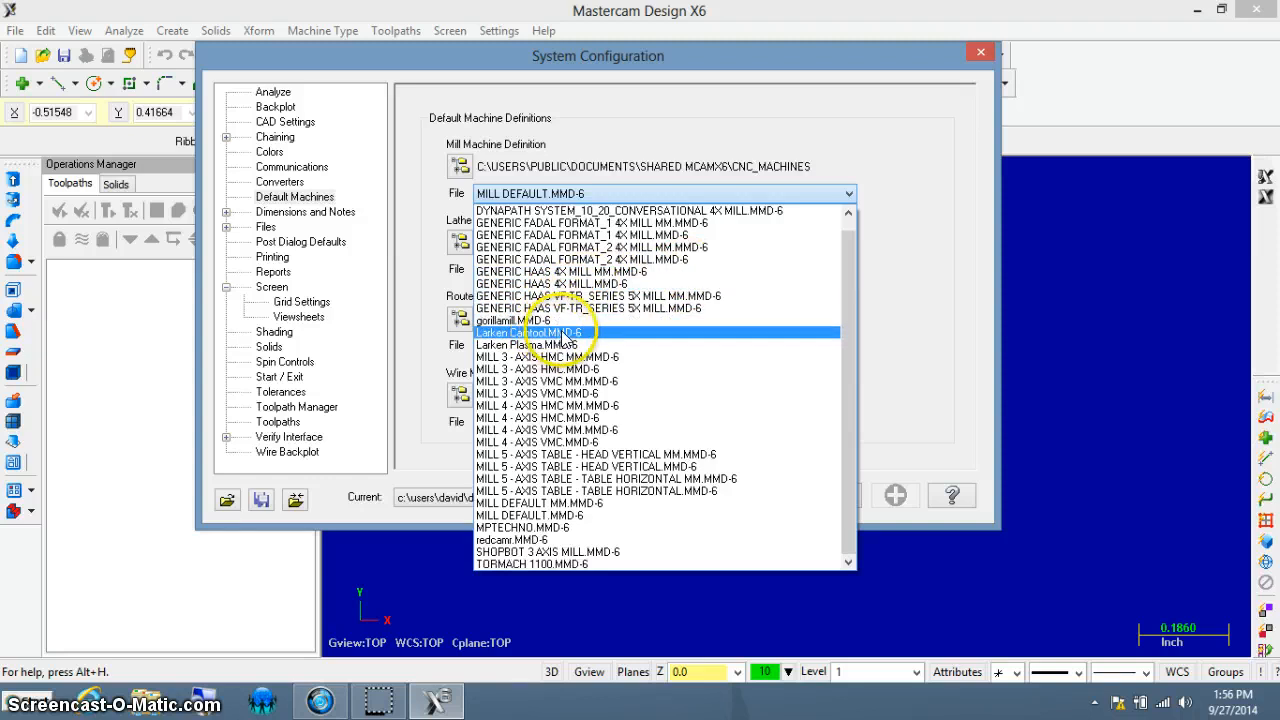
left_click(556, 334)
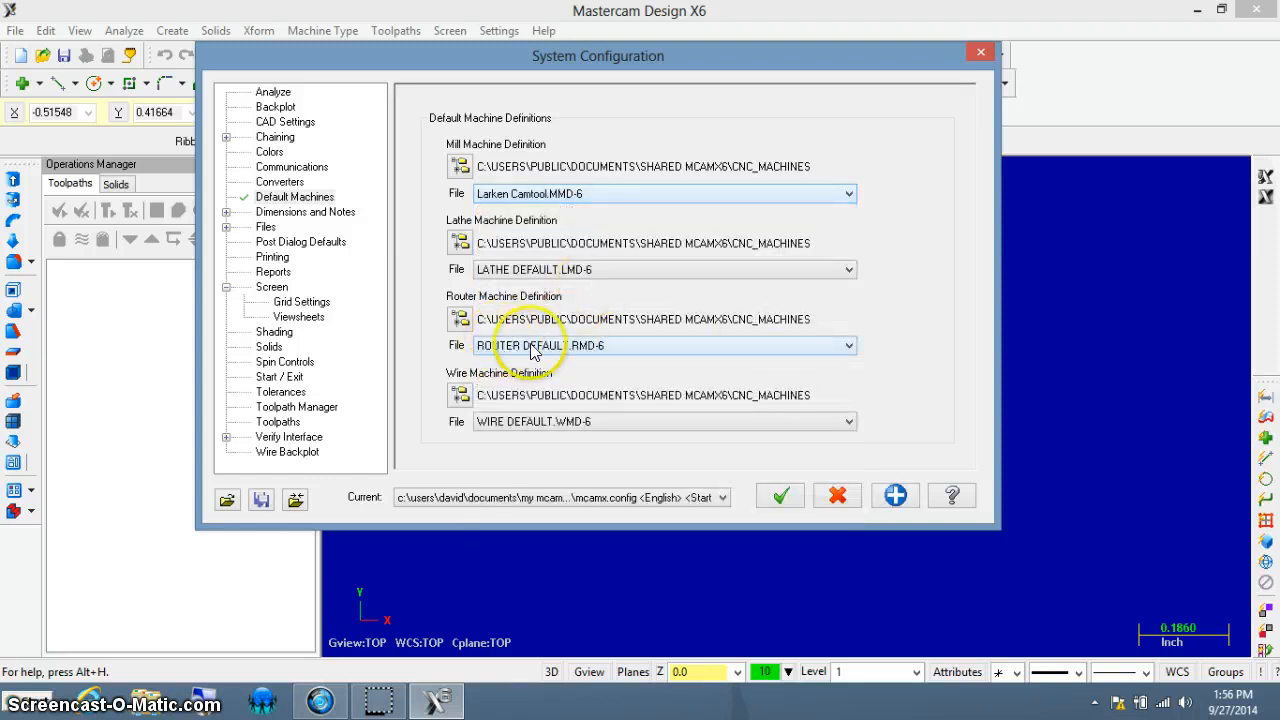
left_click(849, 347)
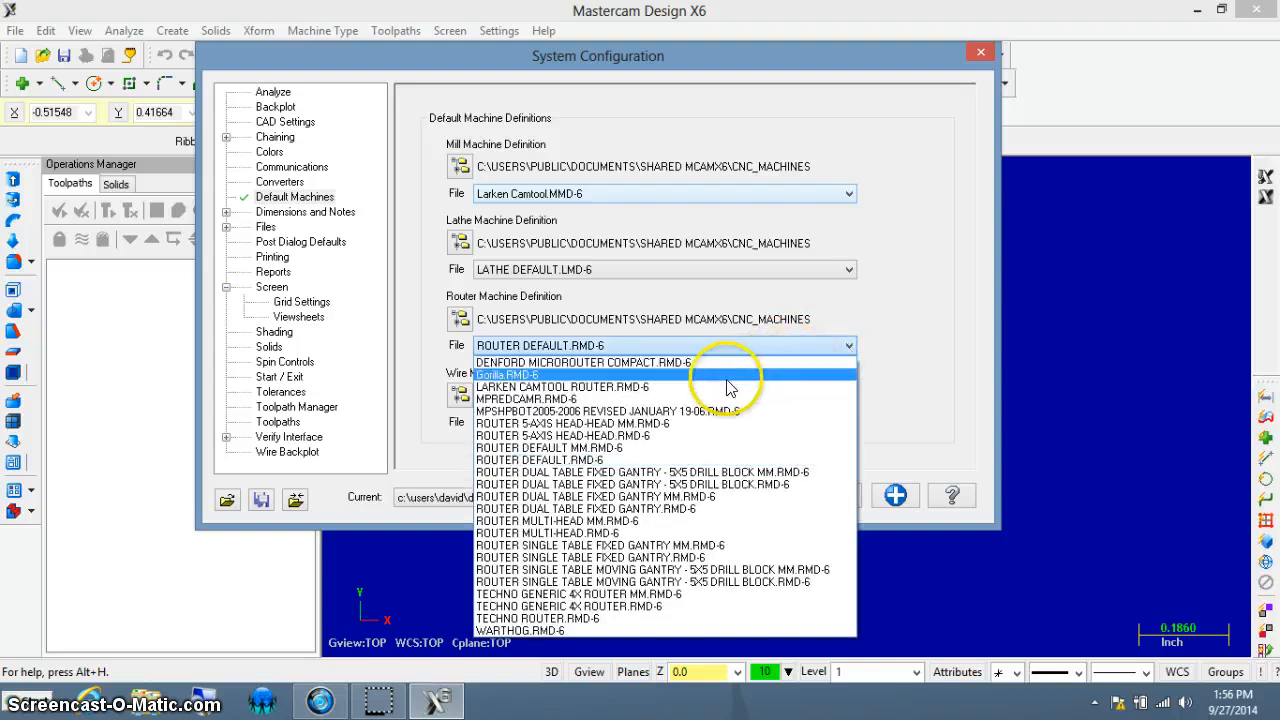
left_click(672, 388)
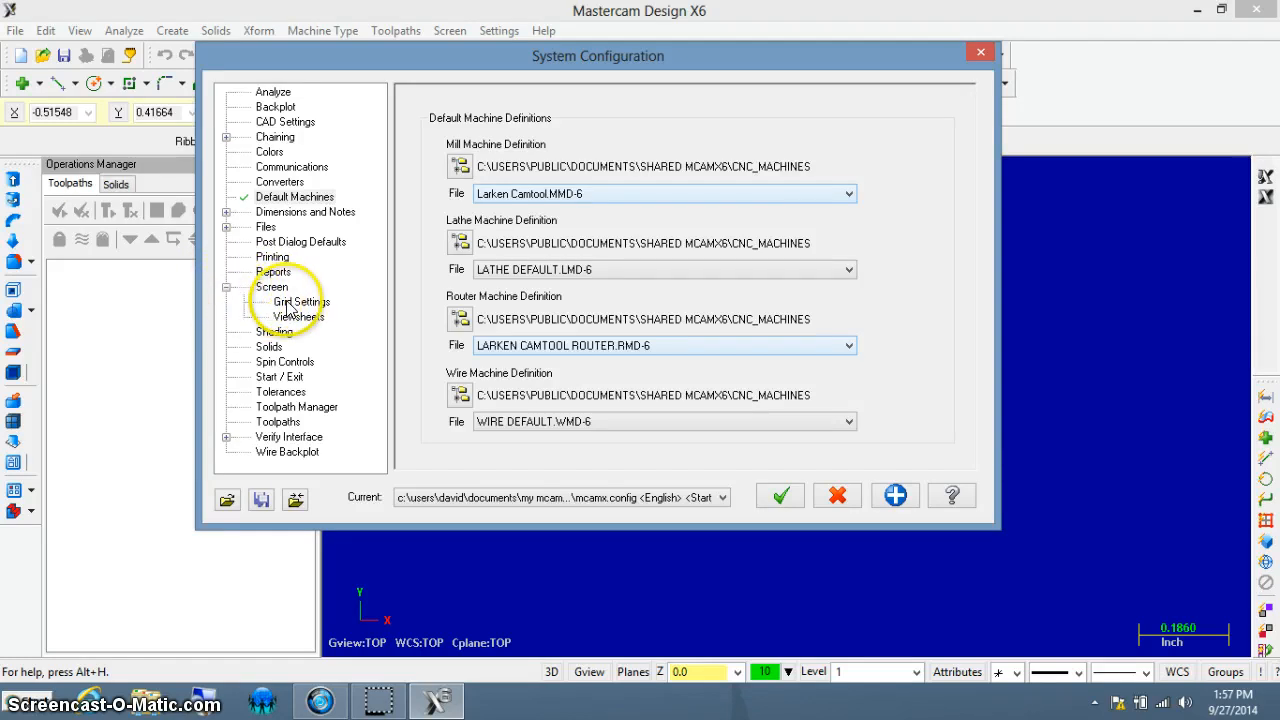
Make the grid visible with a size of 1.0 and save all settings to the mcamx.config file
left_click(289, 303)
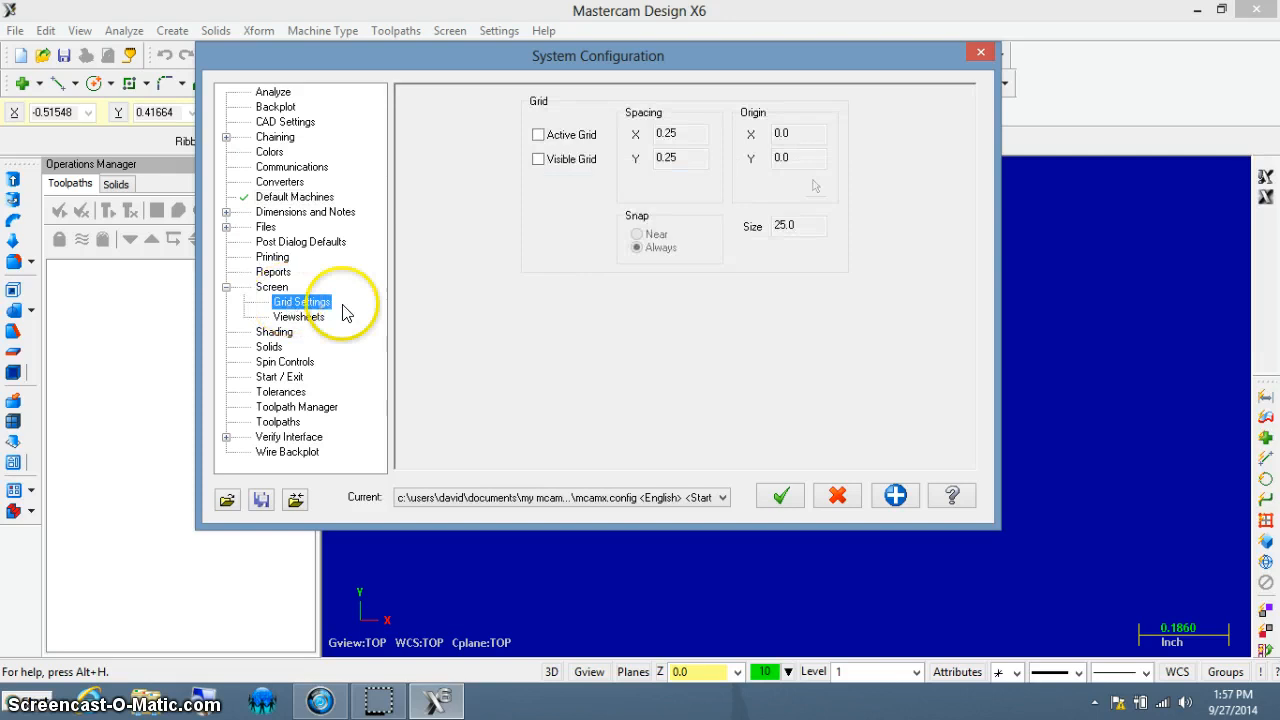
left_click(538, 160)
left_click_drag(808, 224, 769, 240)
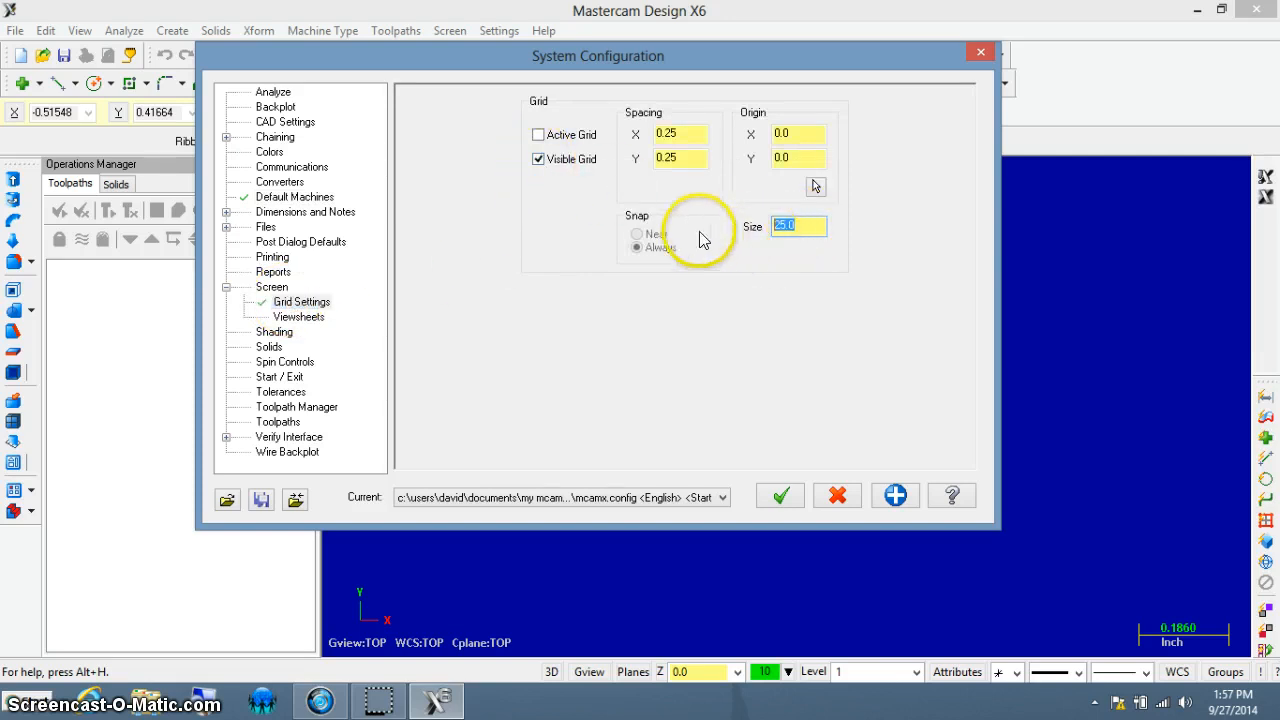
left_click(779, 500)
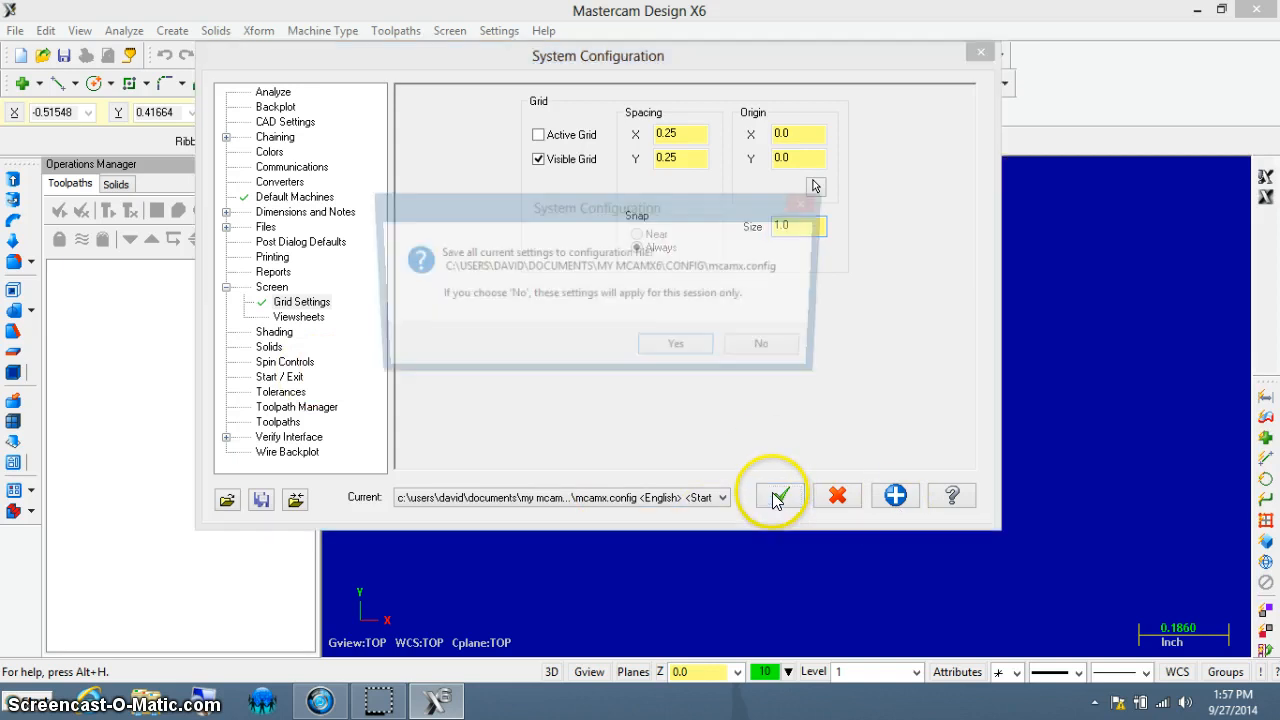
left_click(680, 350)
scroll(678, 346, "down", 3)
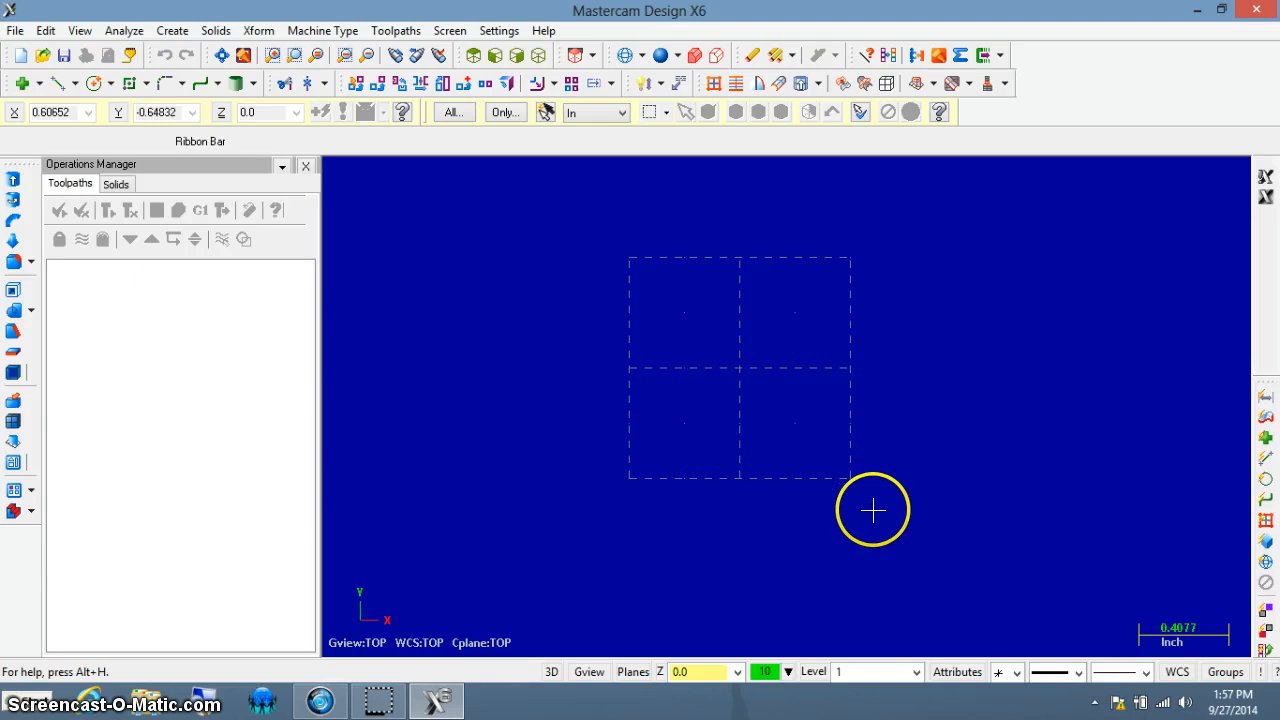
left_click(497, 32)
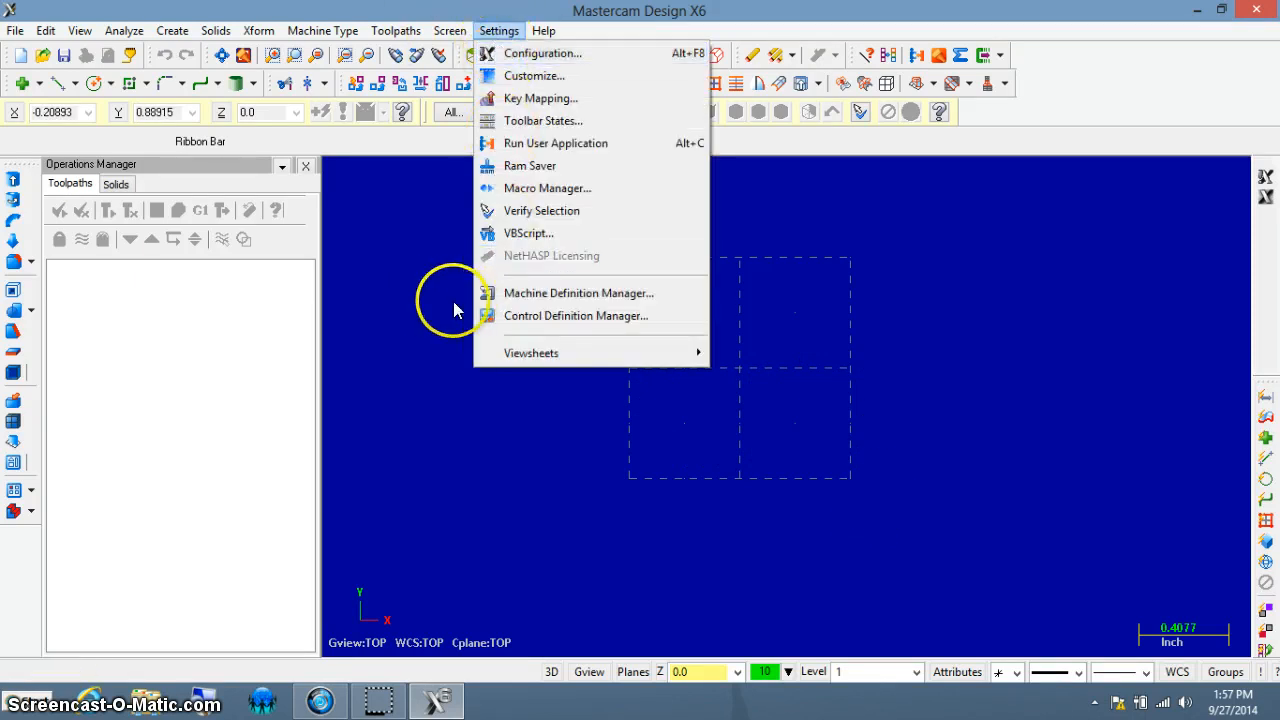
left_click(656, 537)
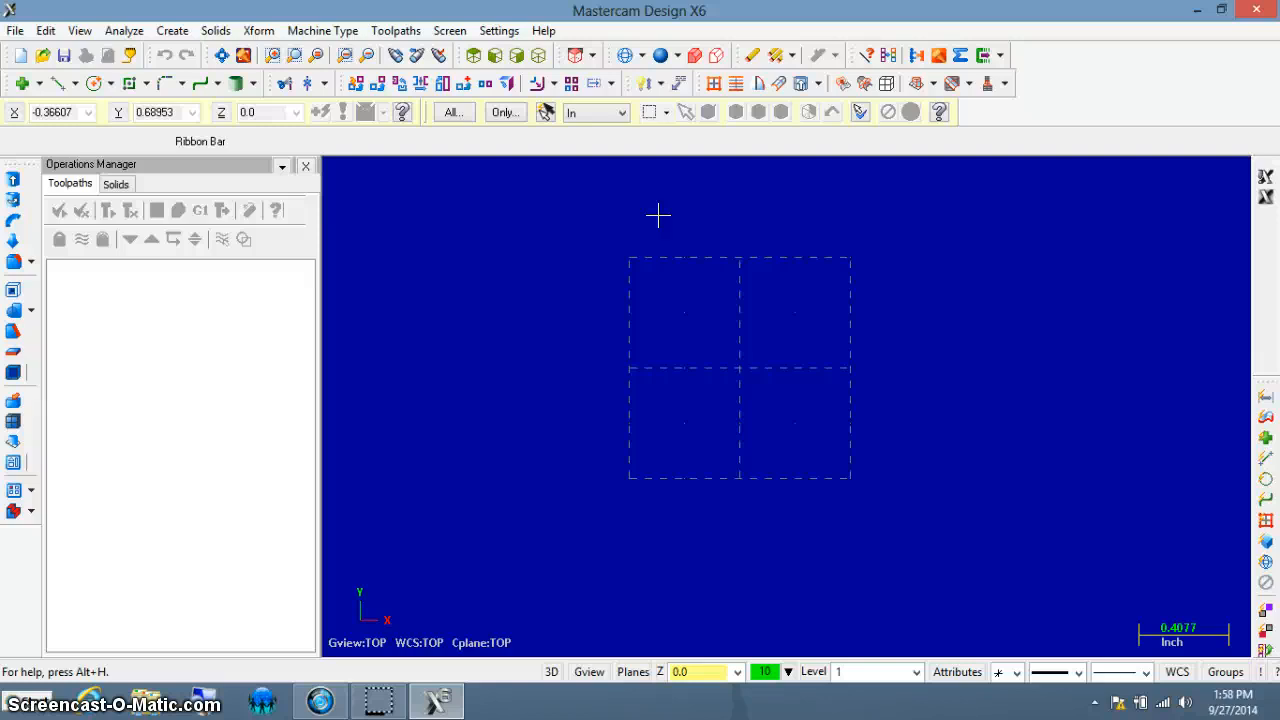
left_click(554, 155)
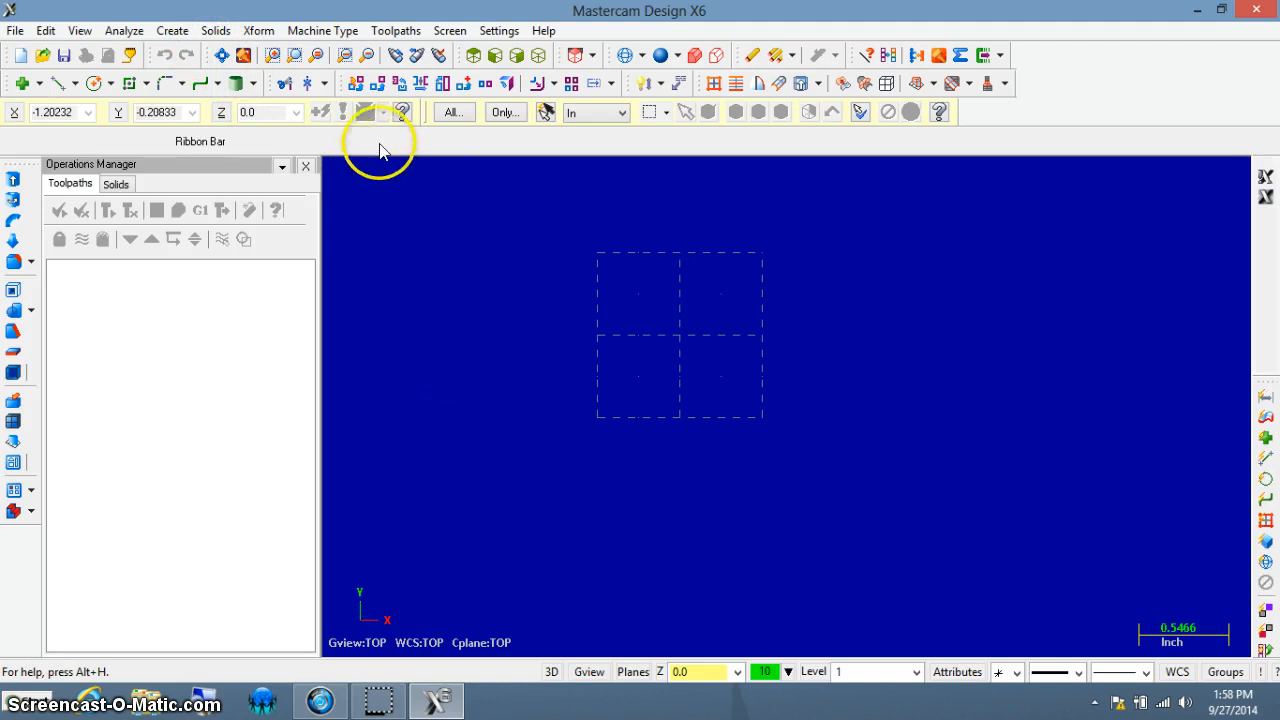
Create a rectangle 10.0 inches wide and 3.5 inches high with its first corner at the grid origin
left_click(172, 31)
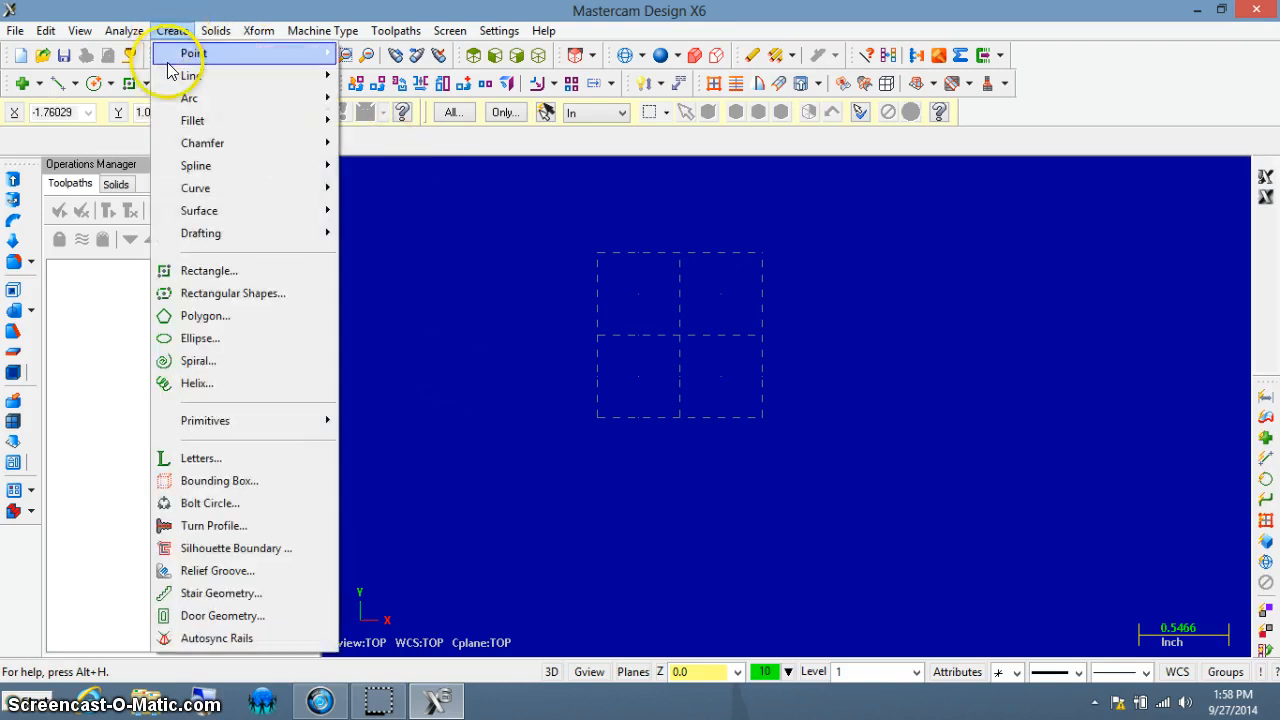
left_click(219, 279)
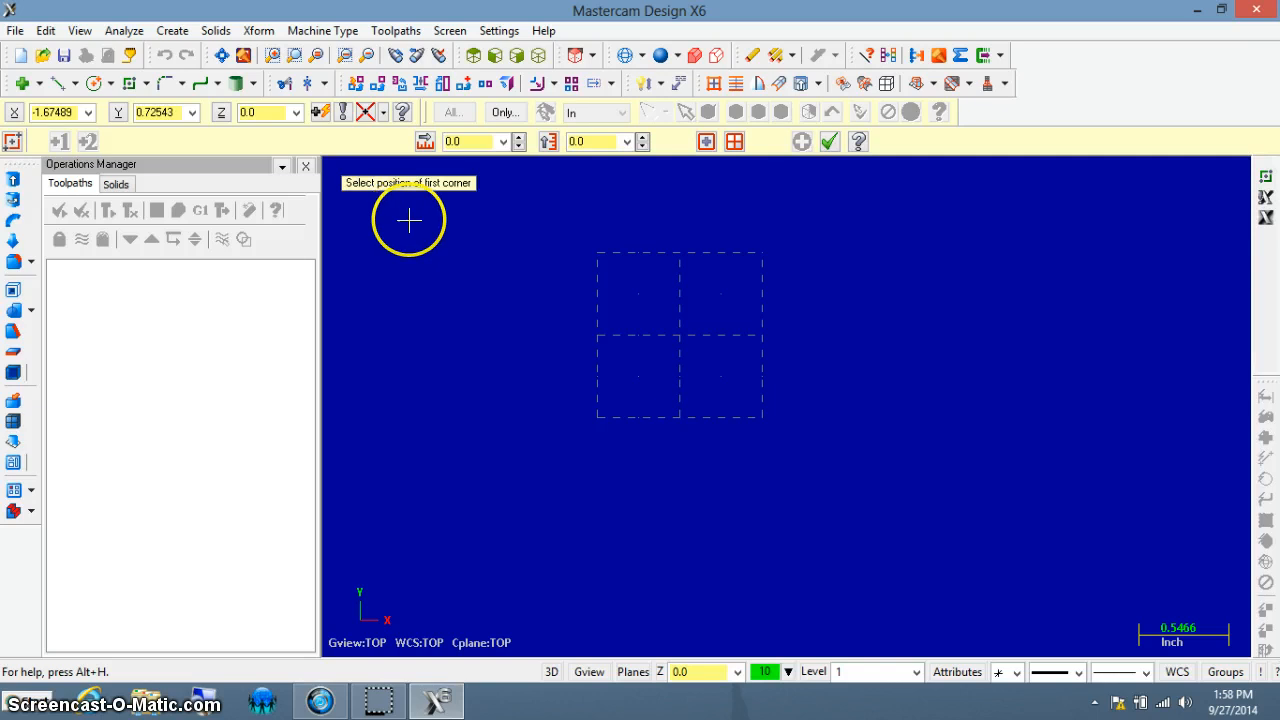
left_click(679, 336)
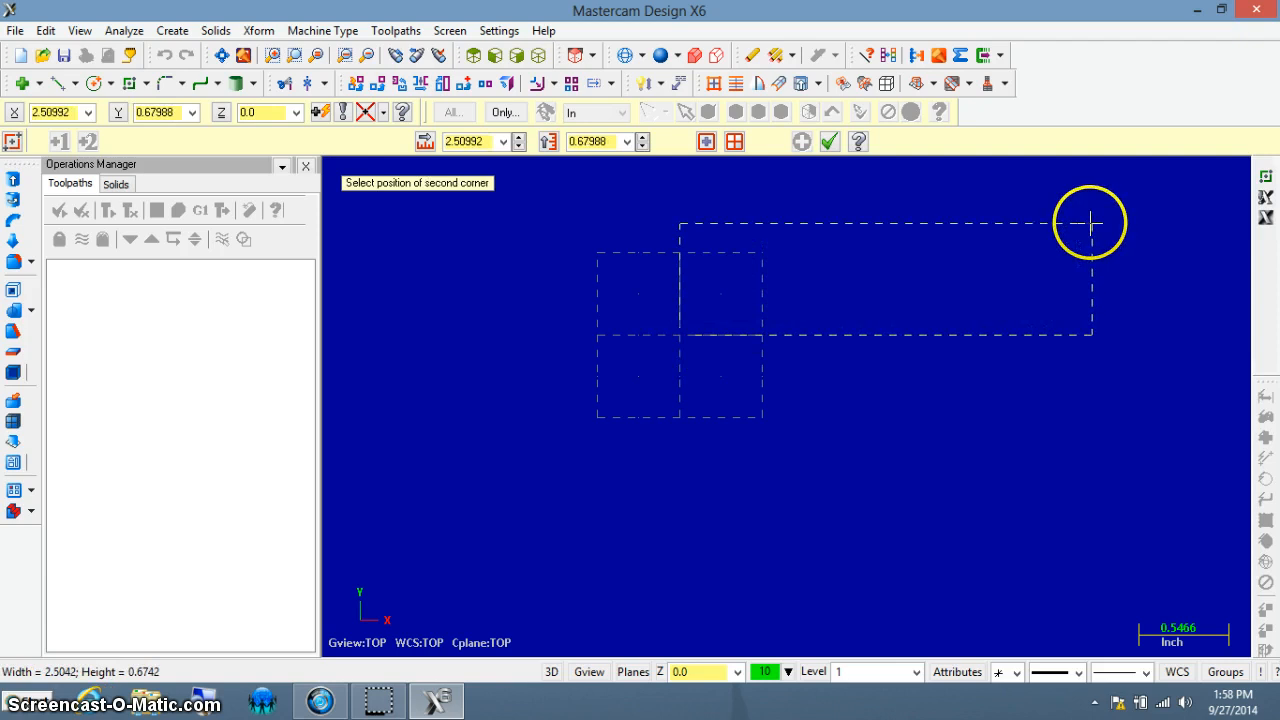
left_click(1180, 197)
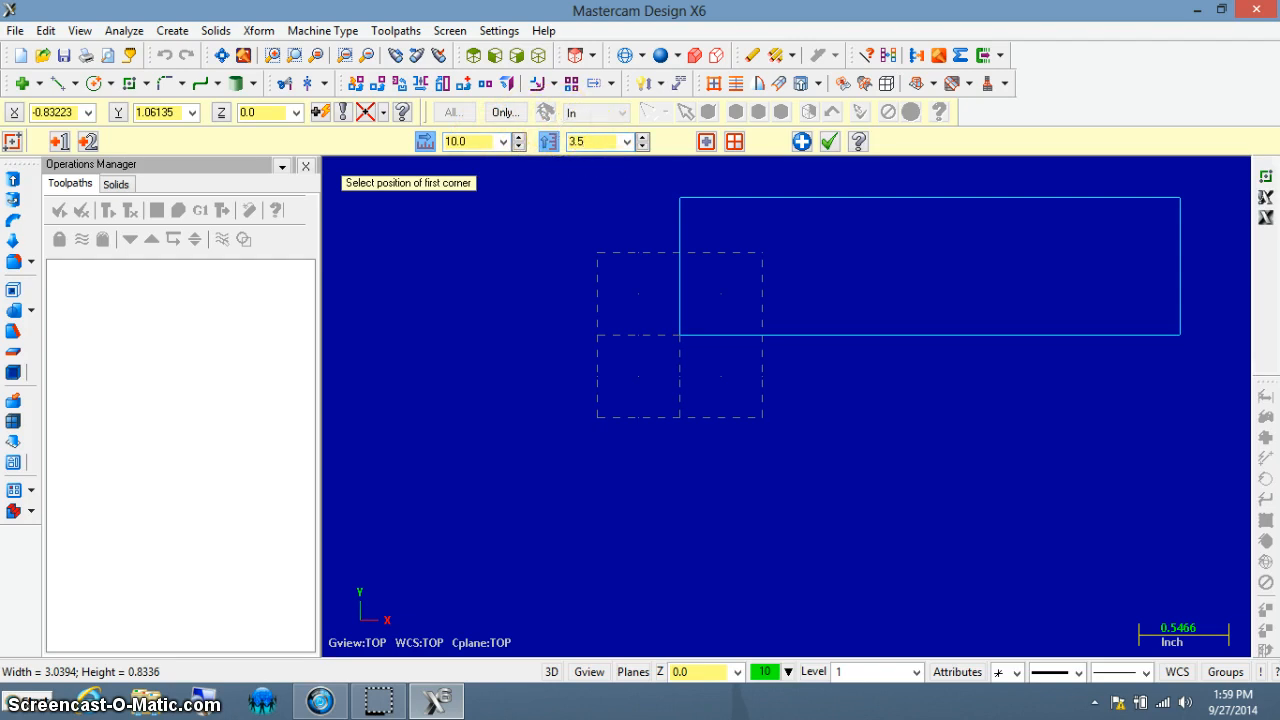
left_click(828, 143)
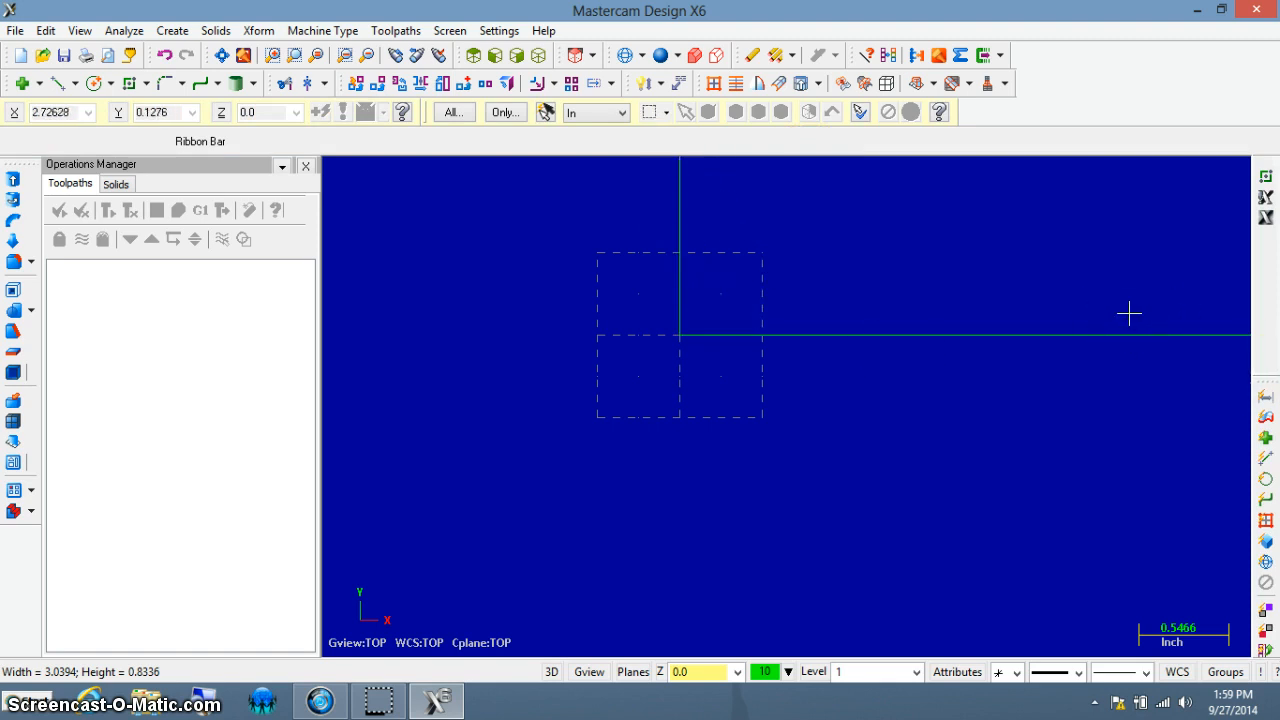
Fit the rectangle in the graphics view and adjust the zoom to show it whole together with the grid
left_click(1179, 277)
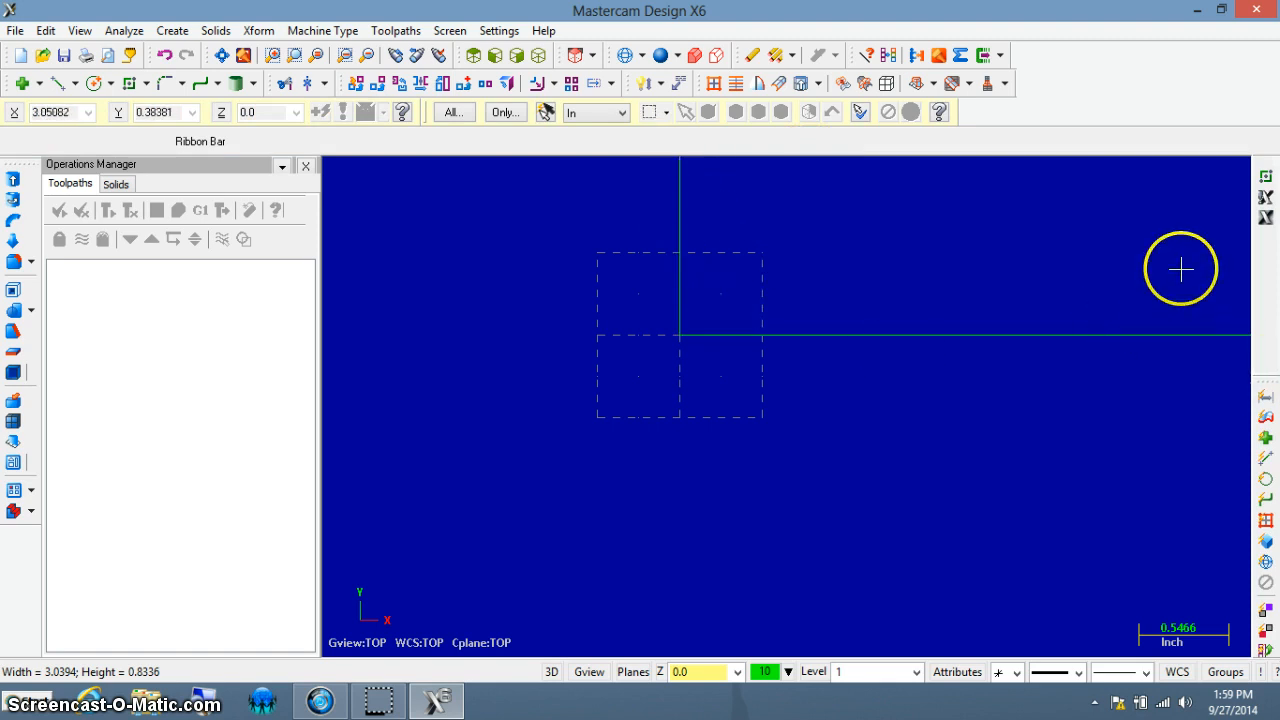
left_click(221, 56)
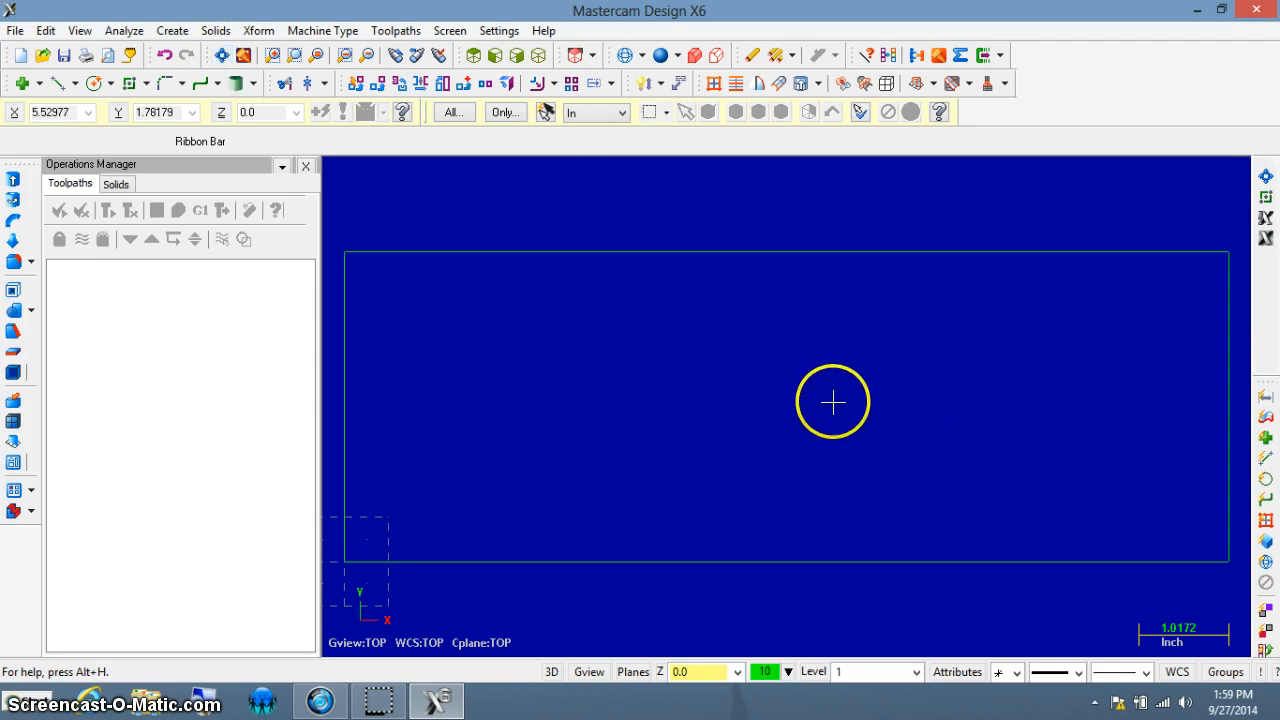
scroll(779, 213, "down", 3)
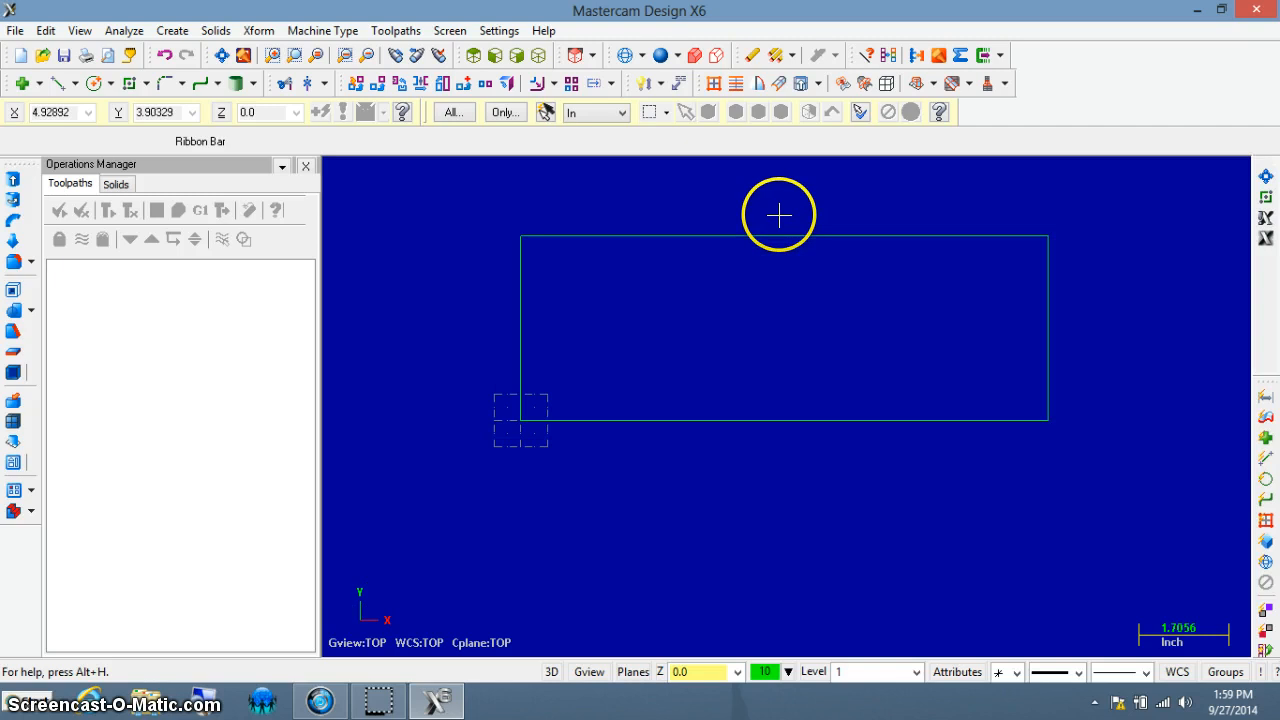
scroll(779, 213, "down", 5)
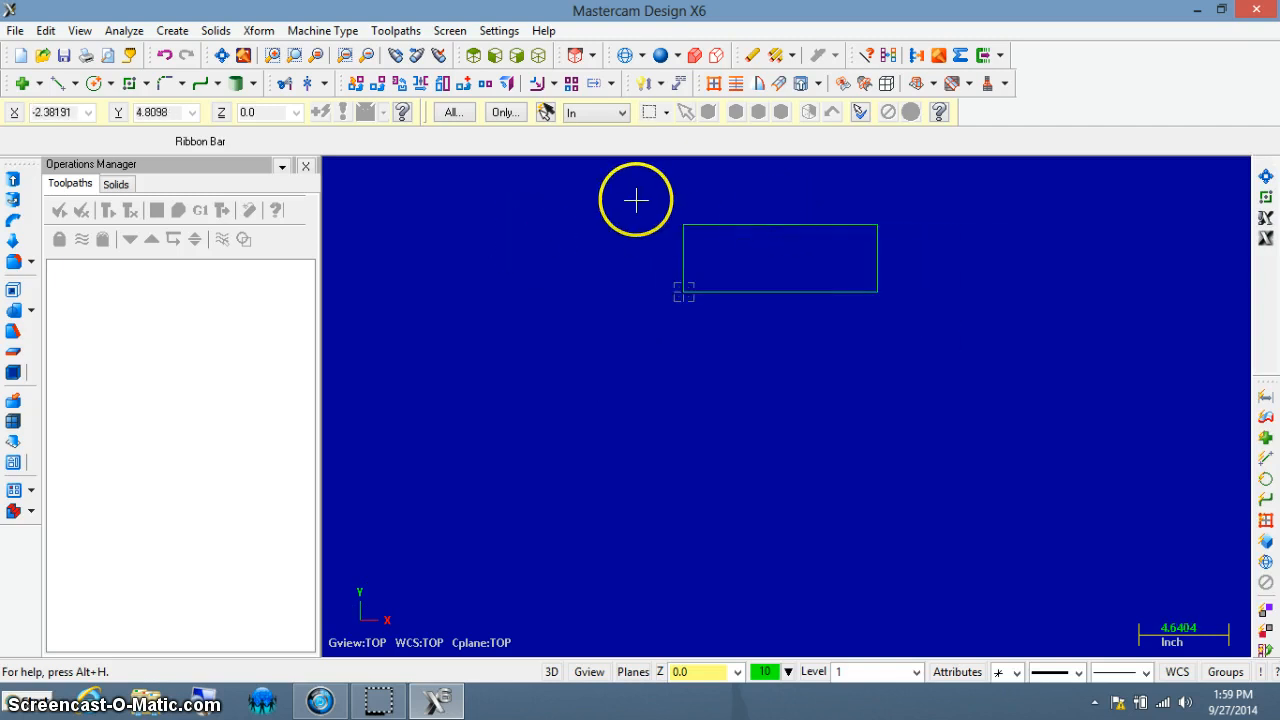
scroll(640, 195, "down", 3)
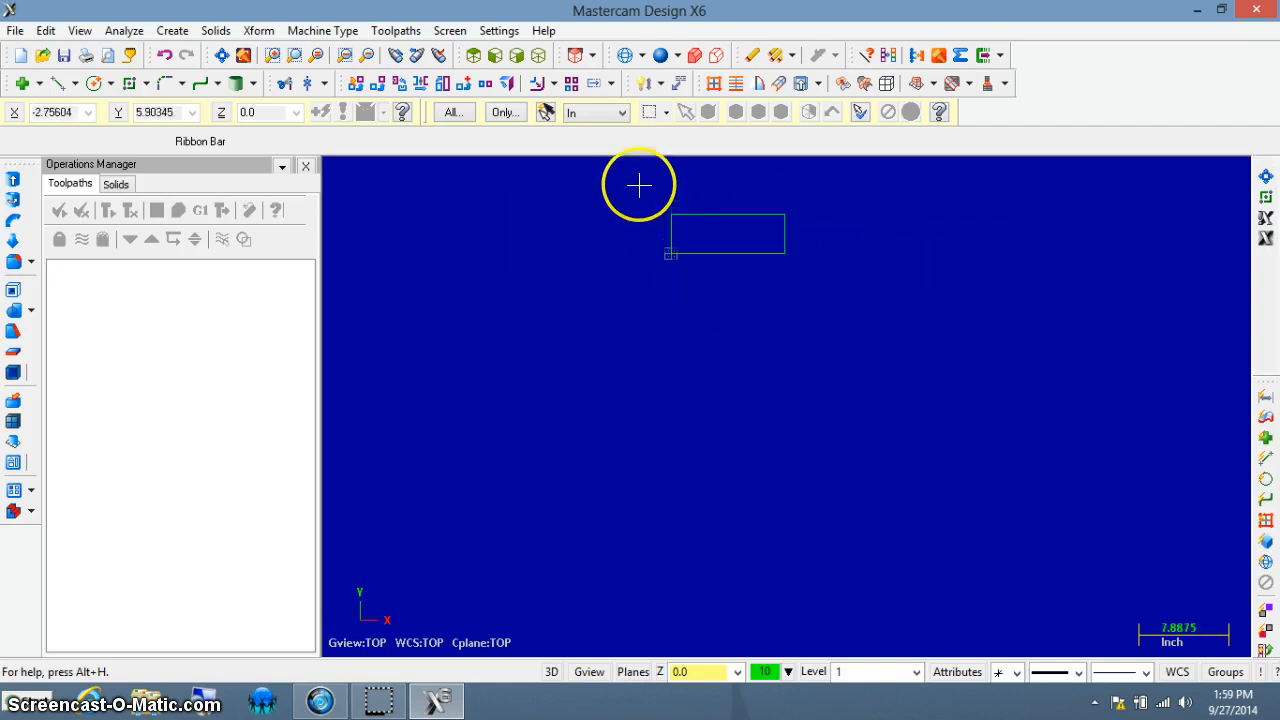
scroll(650, 185, "up", 8)
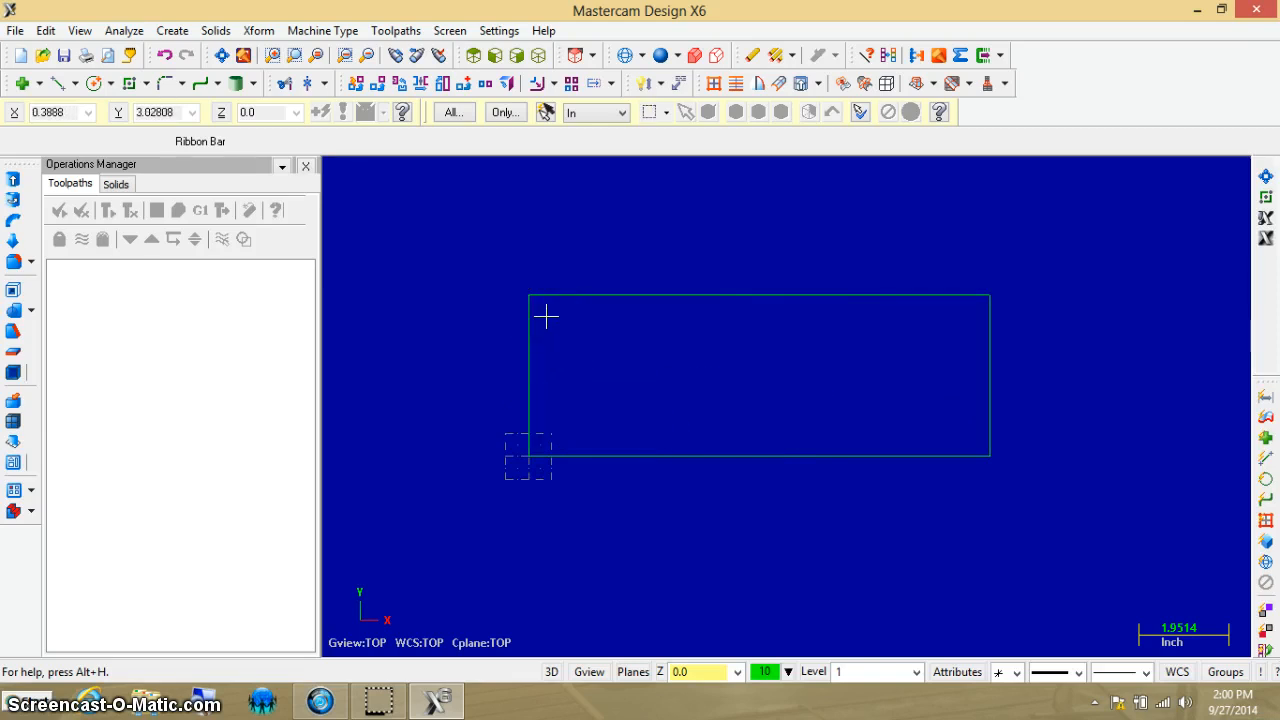
Start a contour offset of the rectangle as a single closed chain, copying it once and directing the offset inward
left_click(552, 306)
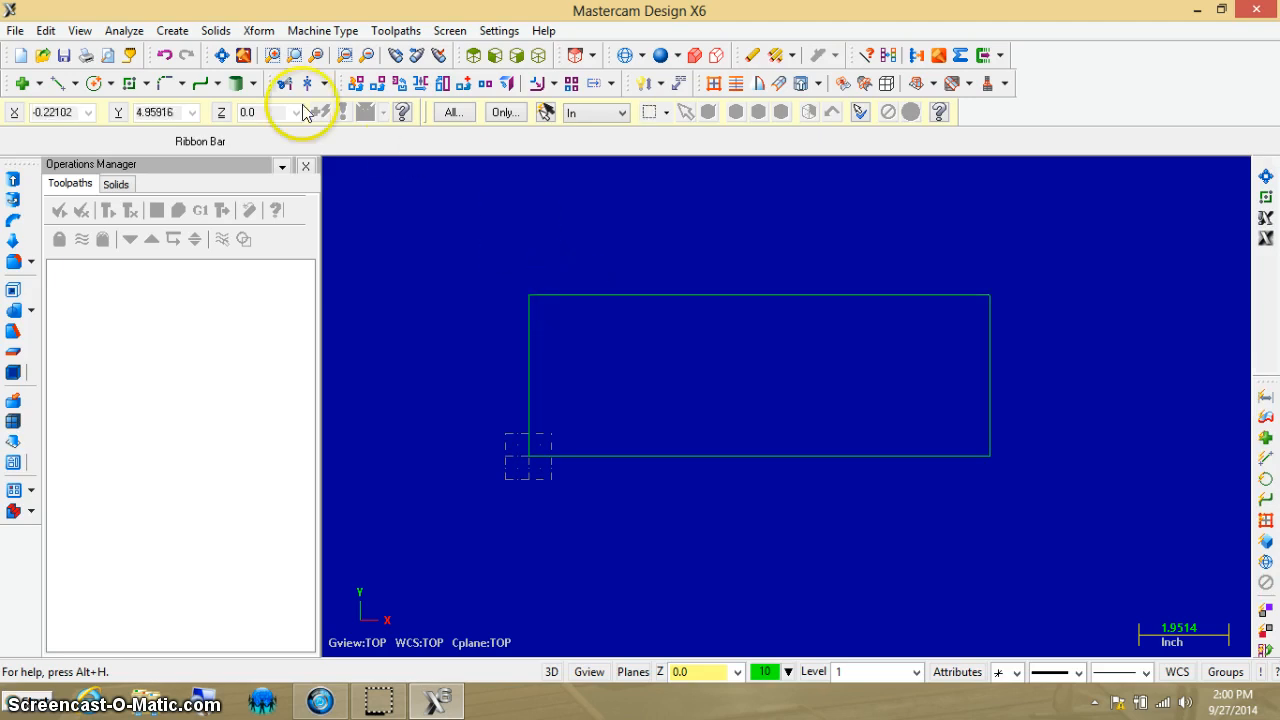
left_click(260, 32)
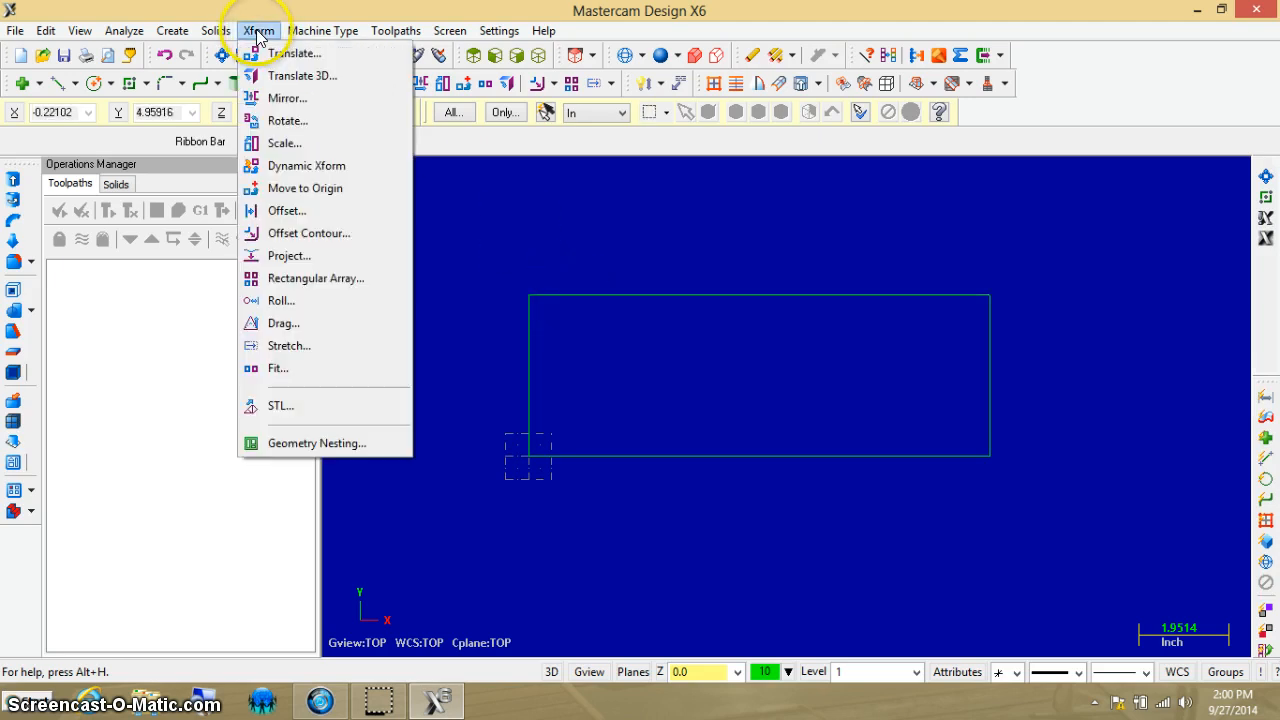
left_click(289, 236)
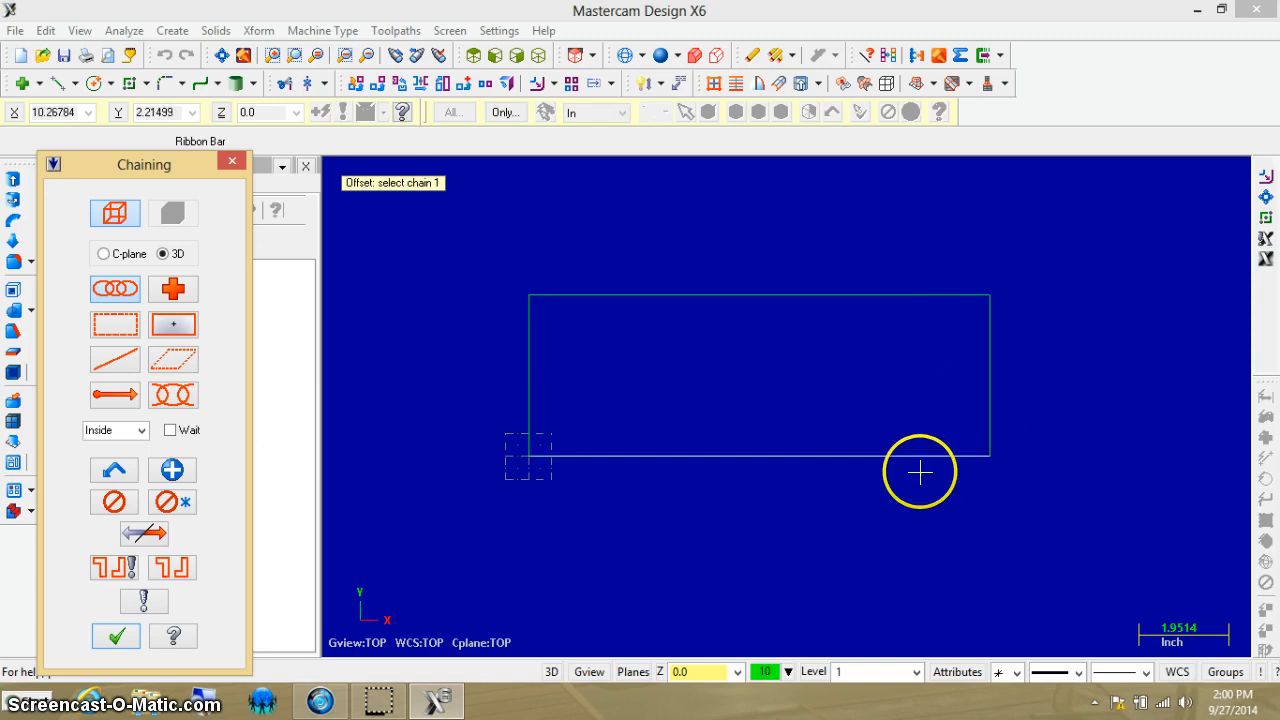
left_click(544, 294)
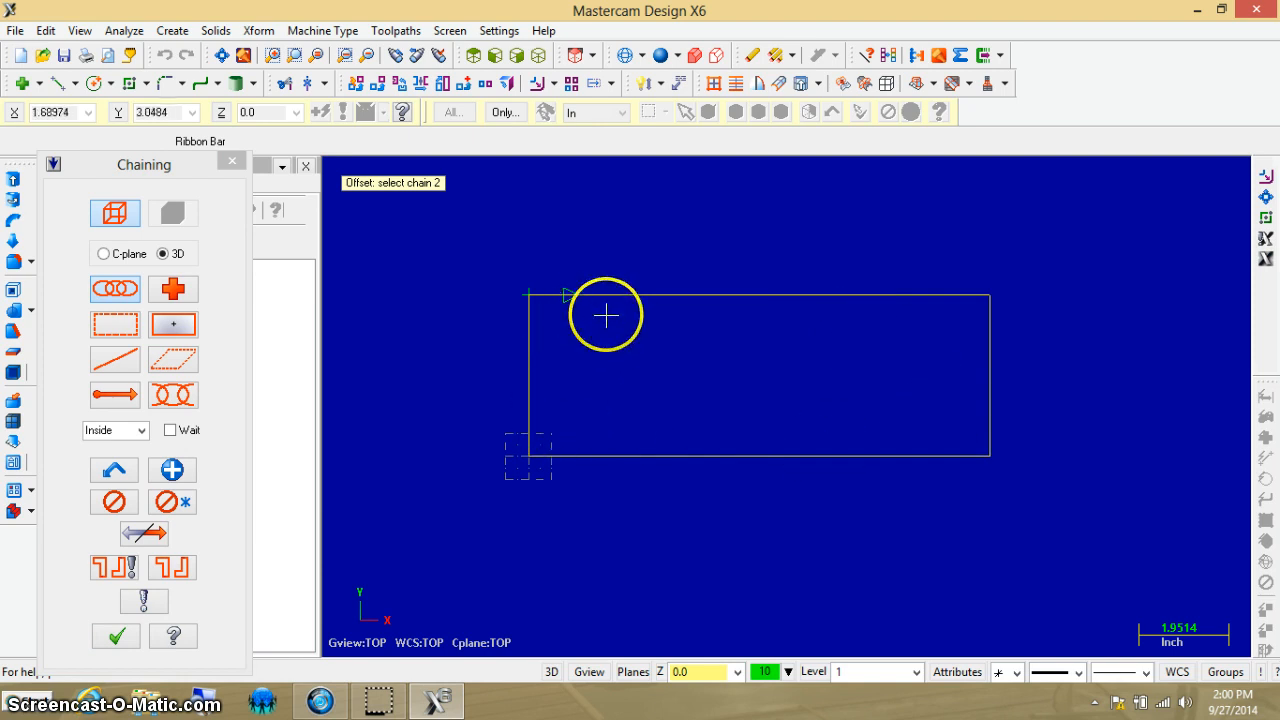
left_click(116, 638)
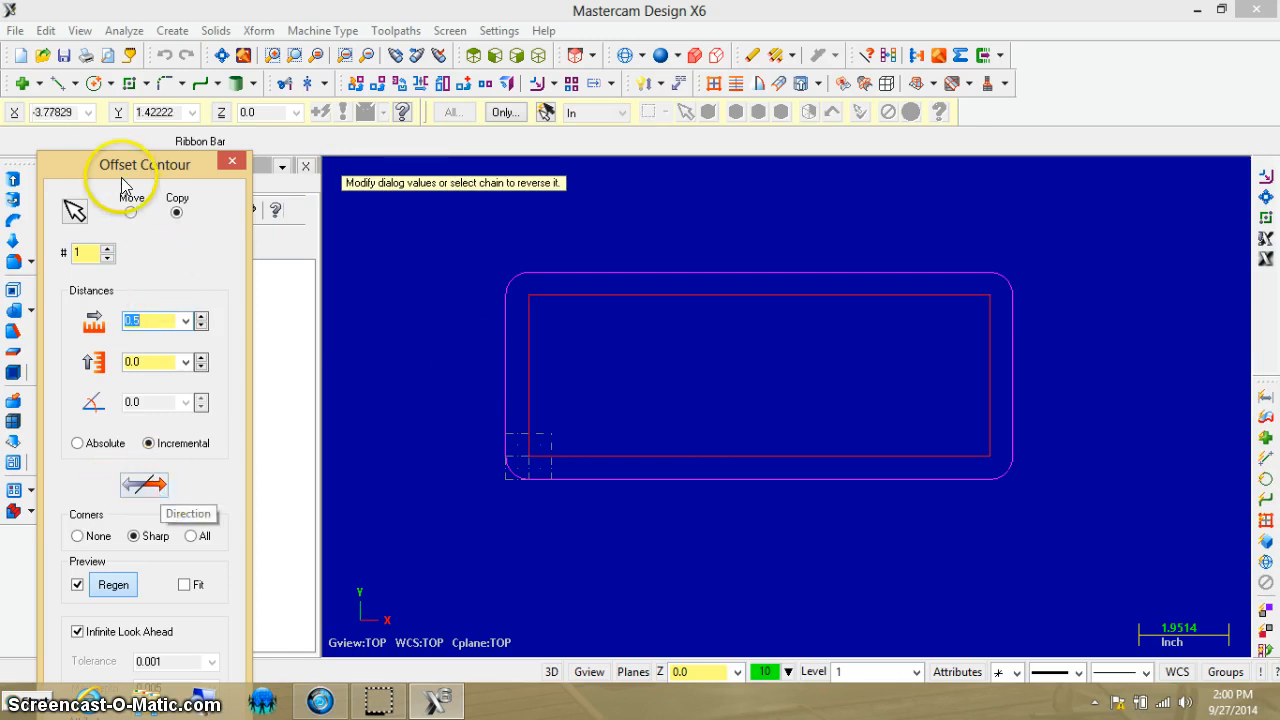
left_click(158, 486)
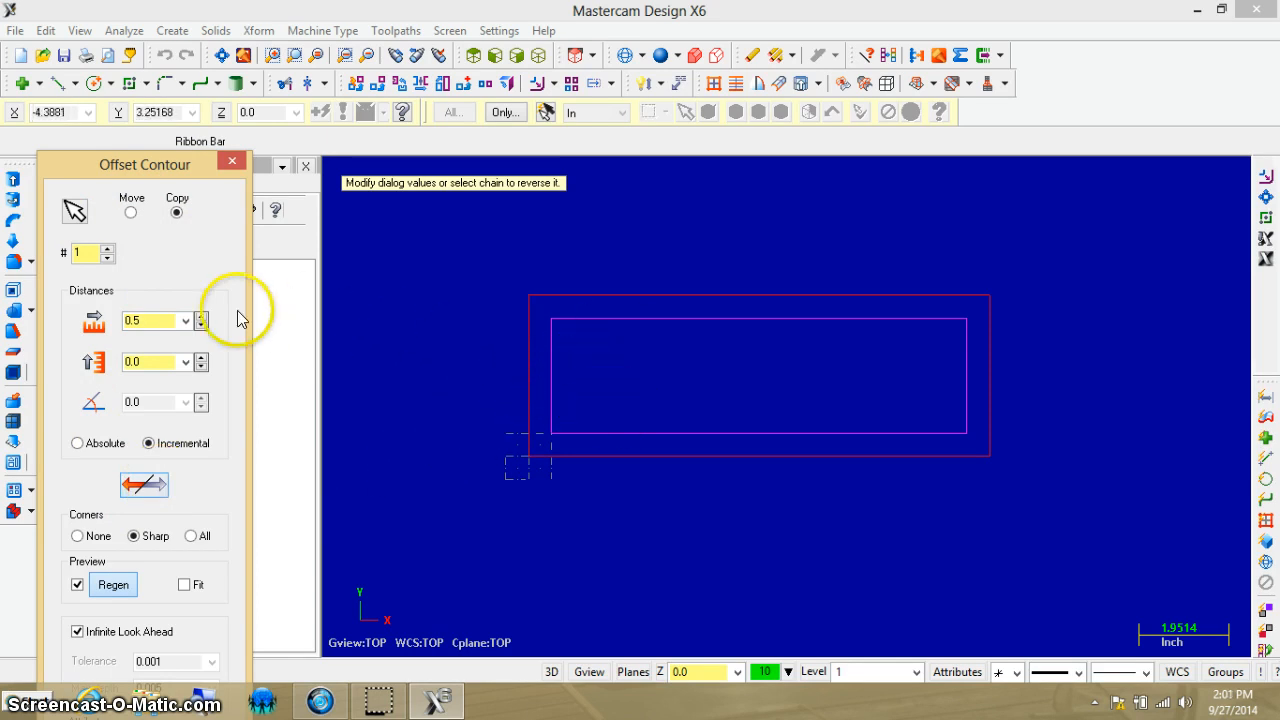
Set the offset distance to 0.25 and create the inner rectangle
left_click(201, 325)
left_click(201, 325)
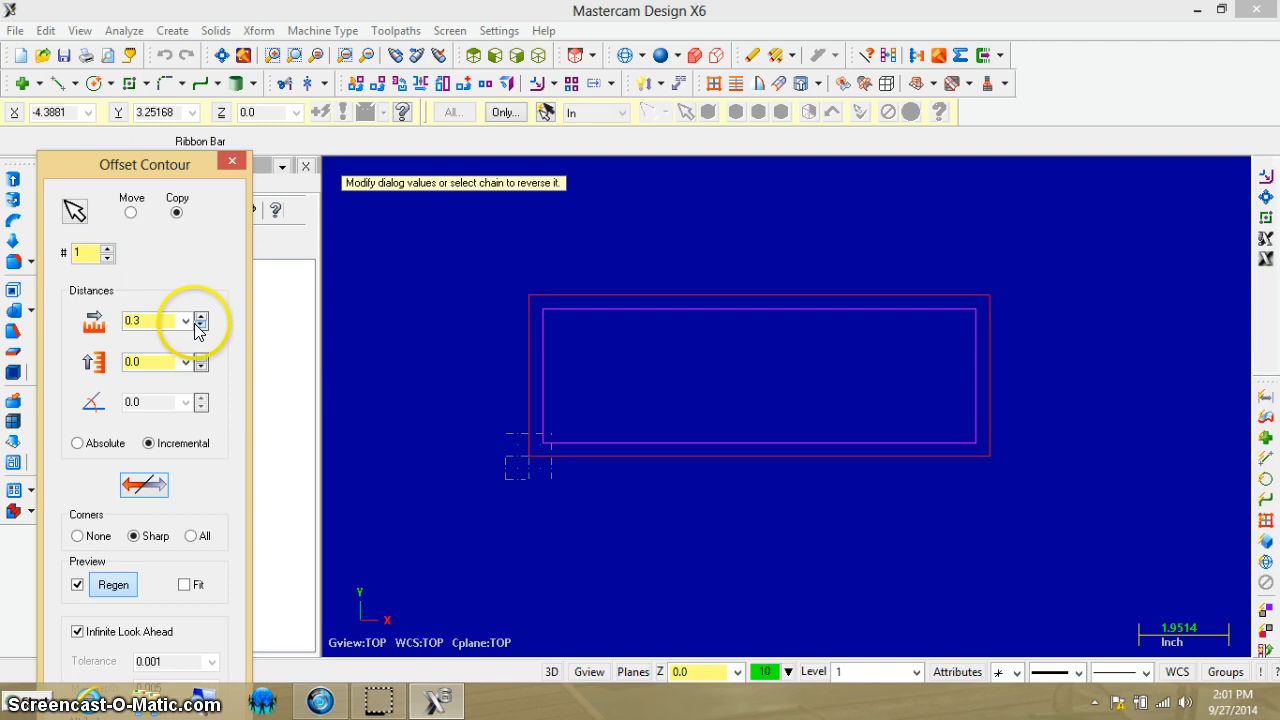
left_click(201, 325)
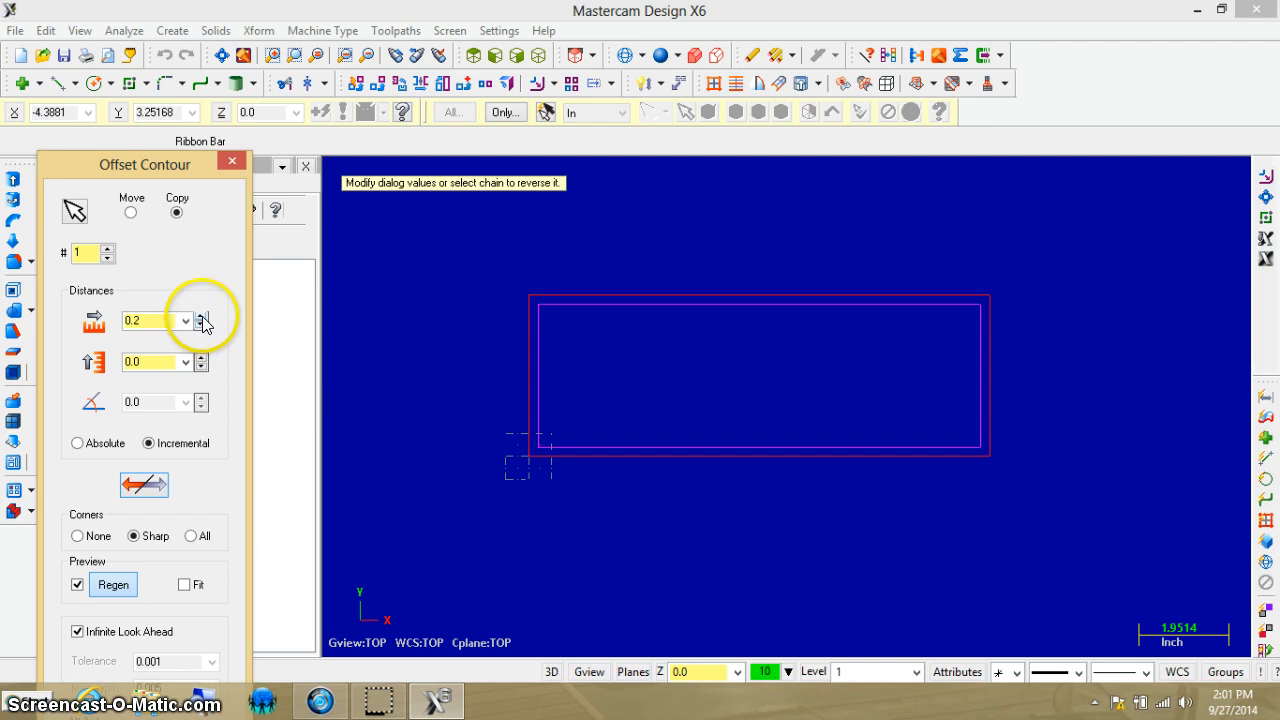
left_click(201, 316)
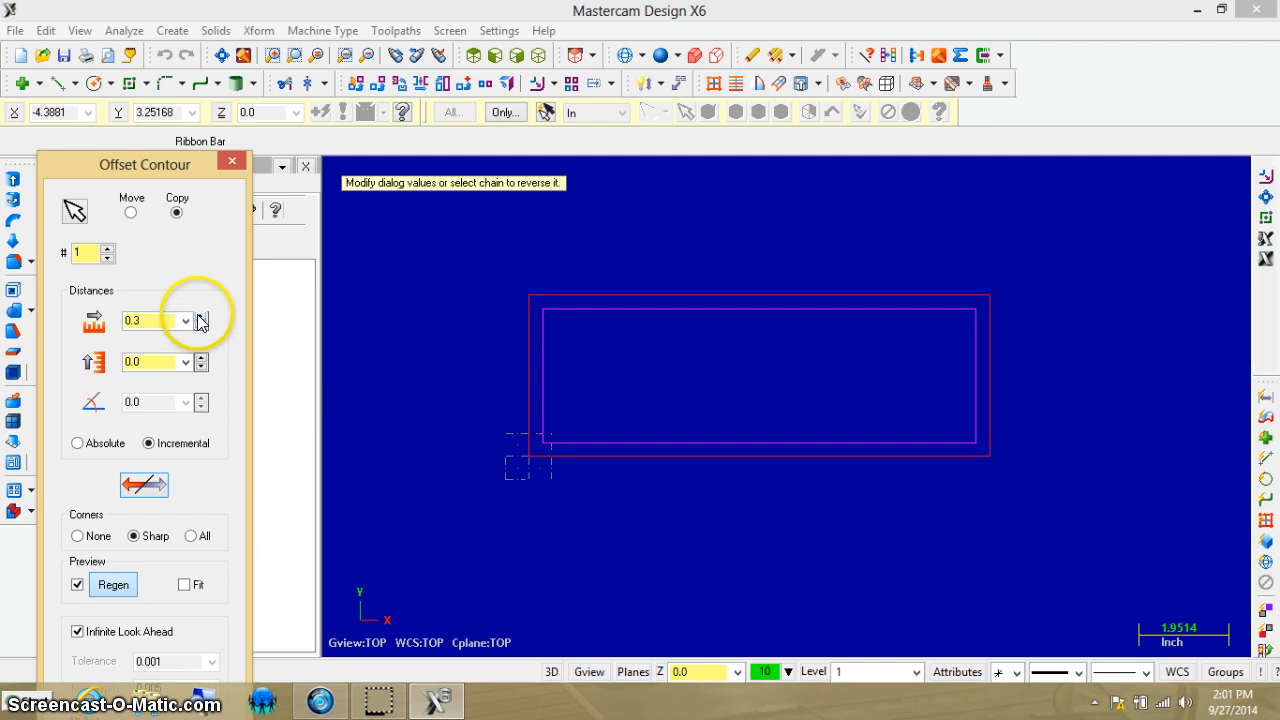
double_click(147, 320)
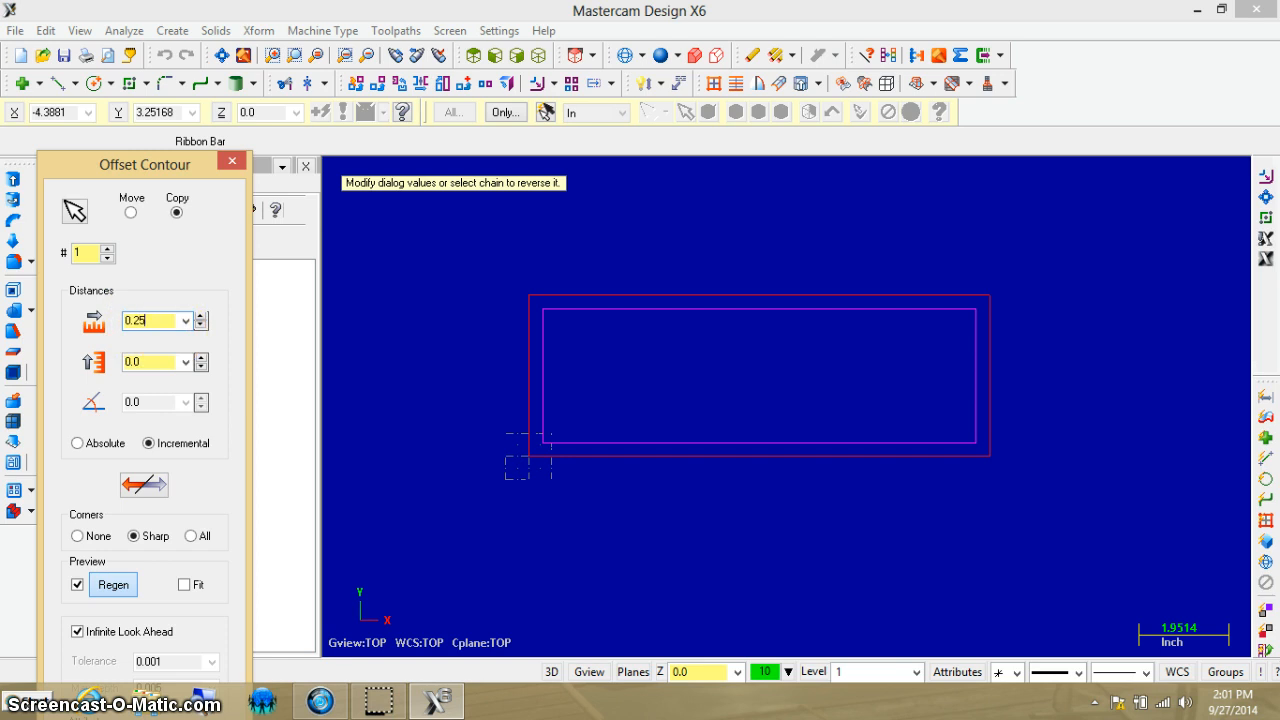
left_click_drag(91, 166, 138, 25)
left_click(103, 640)
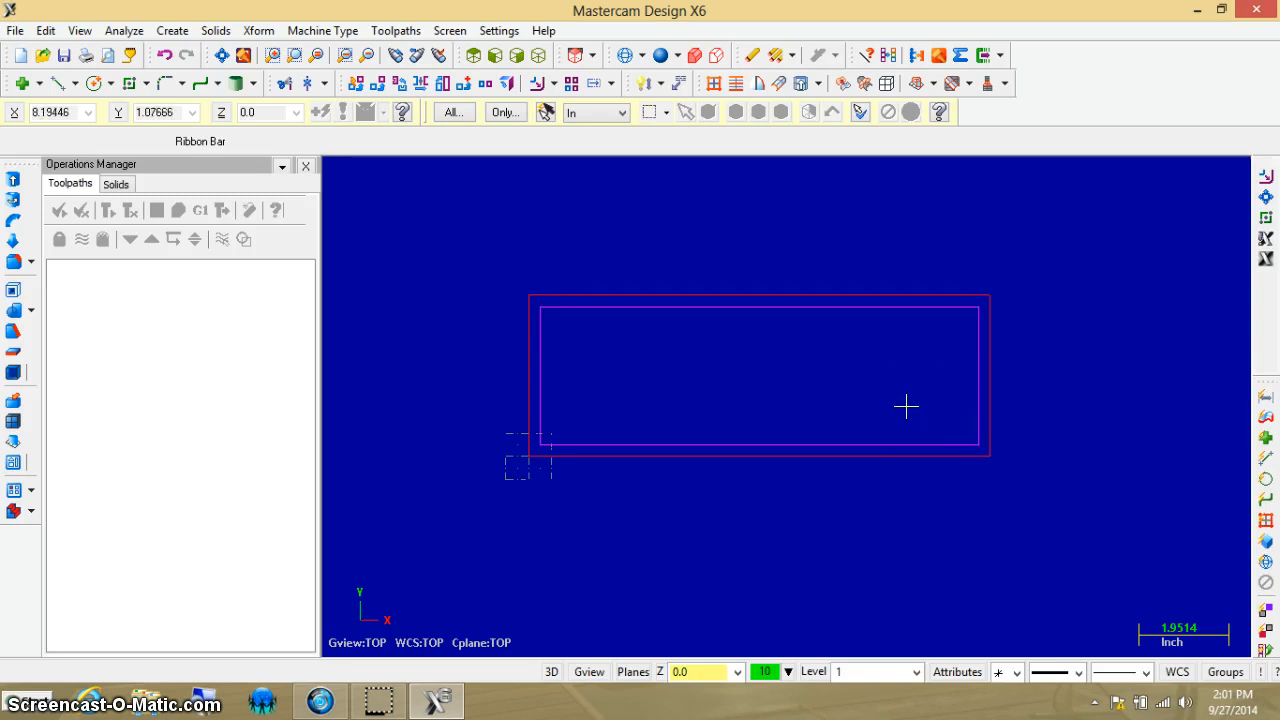
Start creating letters and choose the TrueType font Bauhaus 93
left_click(172, 31)
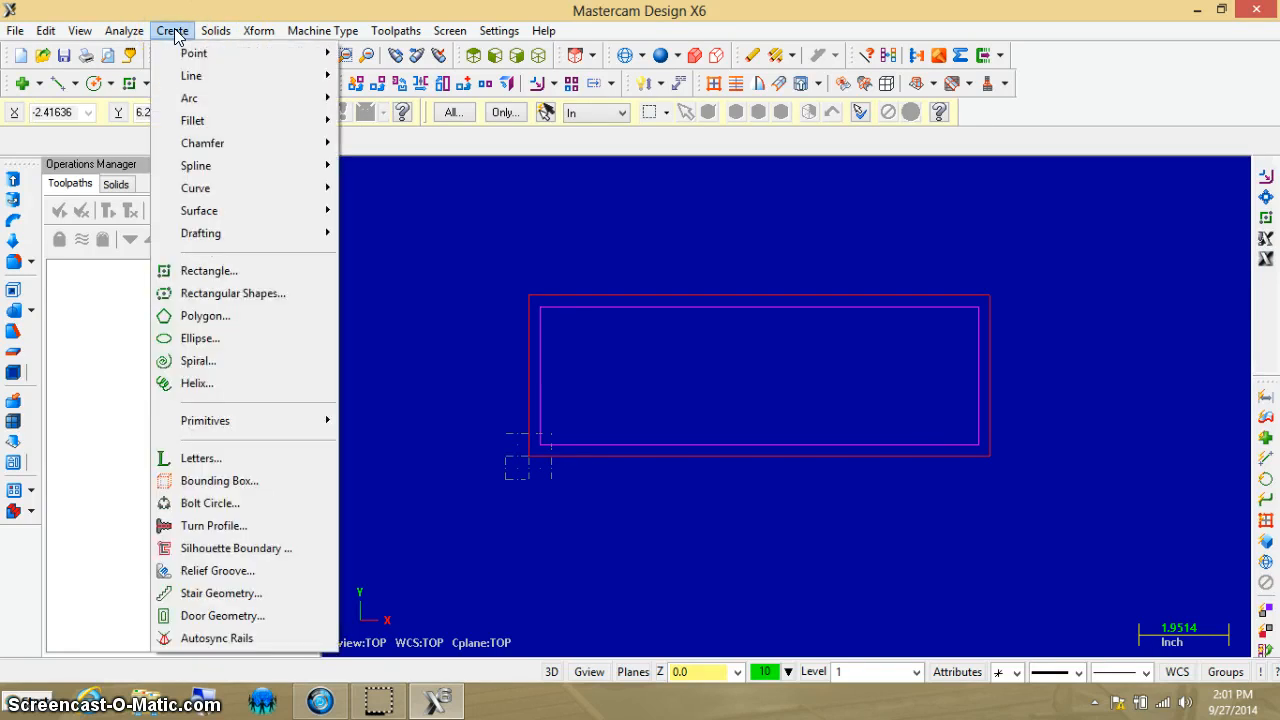
left_click(205, 459)
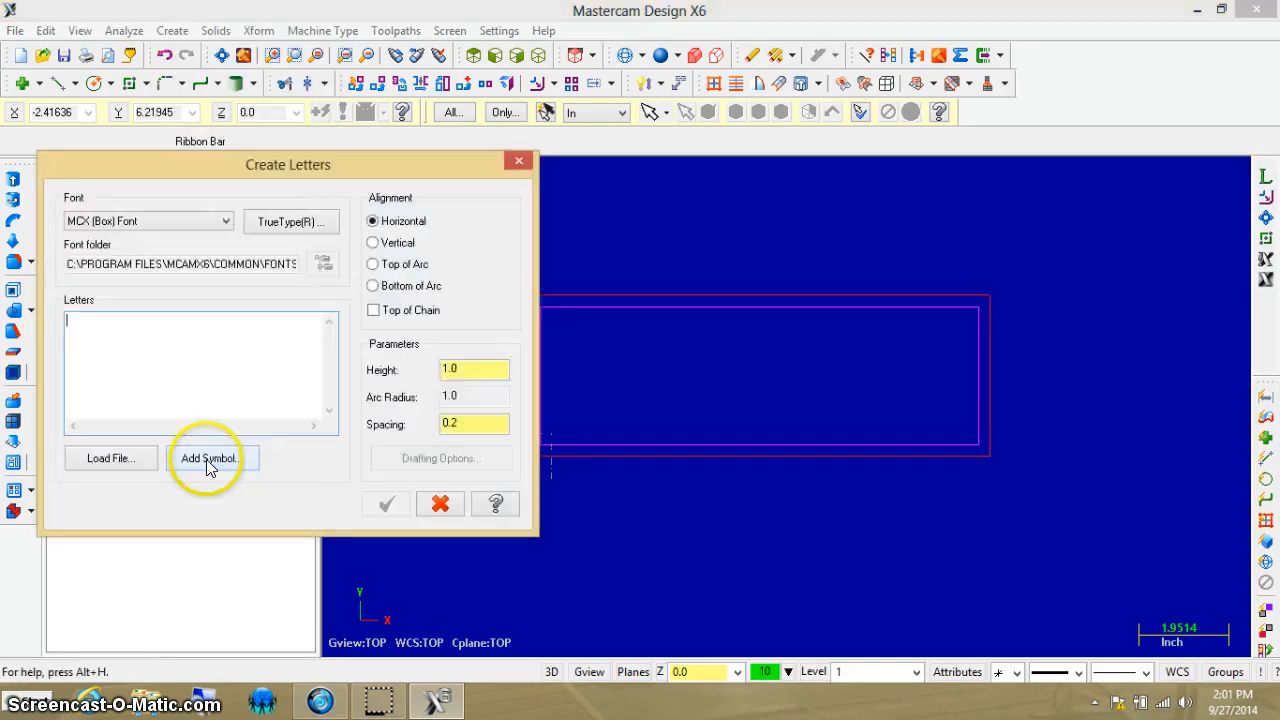
left_click(268, 228)
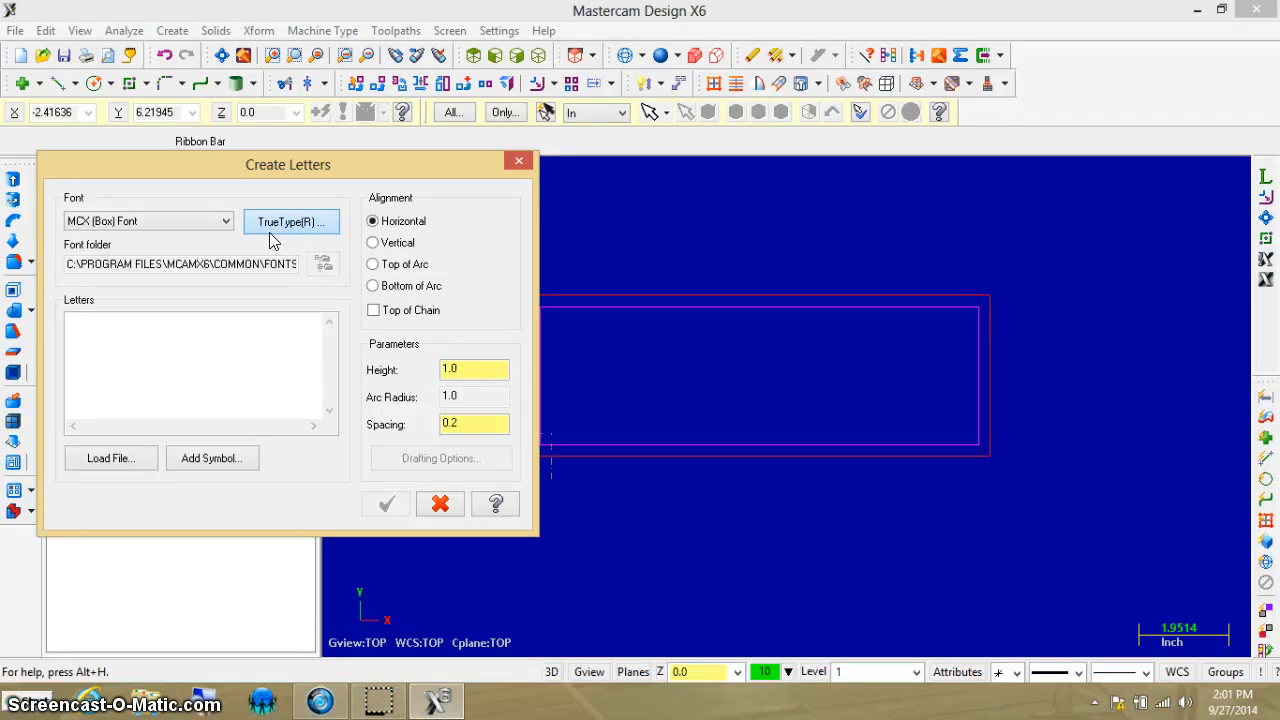
left_click(266, 234)
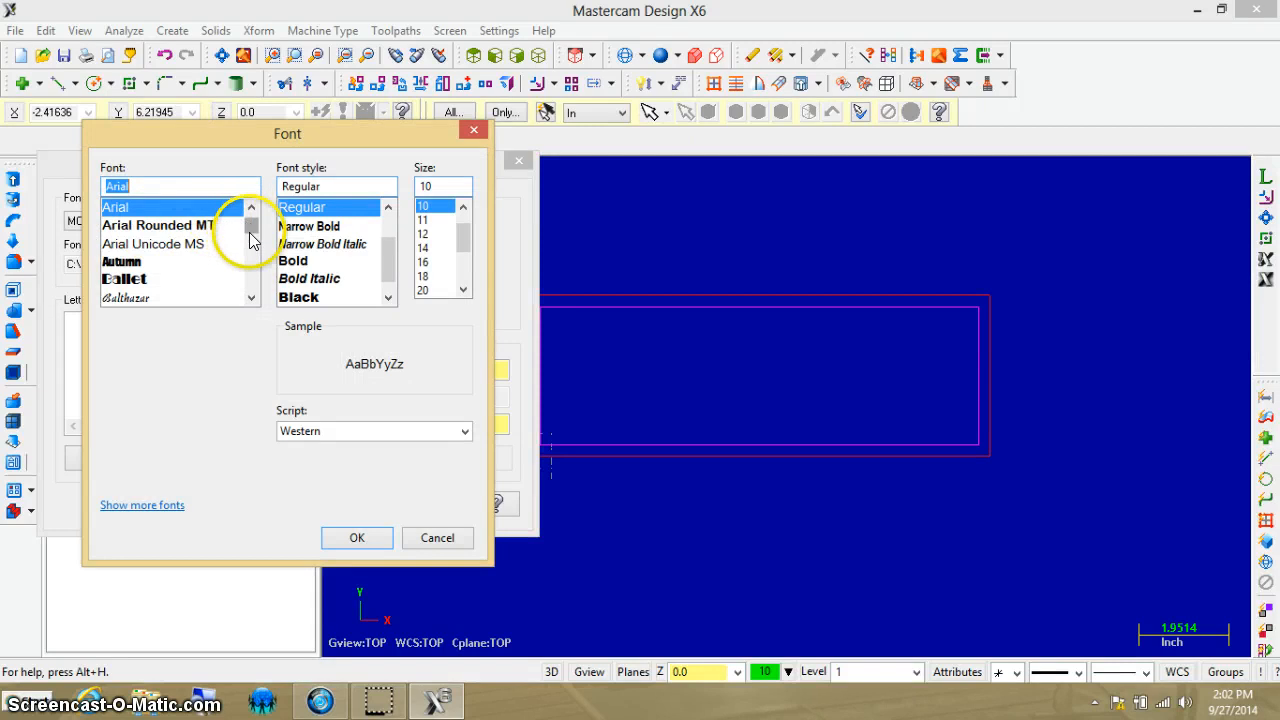
left_click(251, 298)
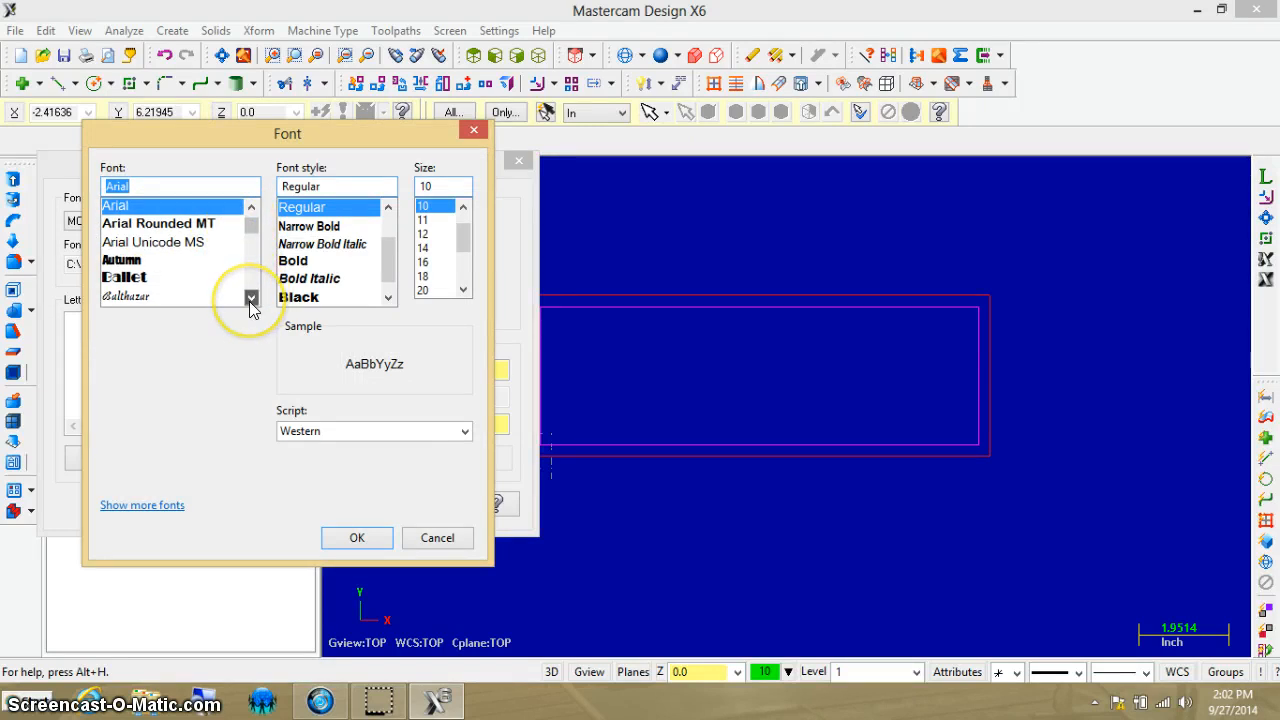
left_click(250, 300)
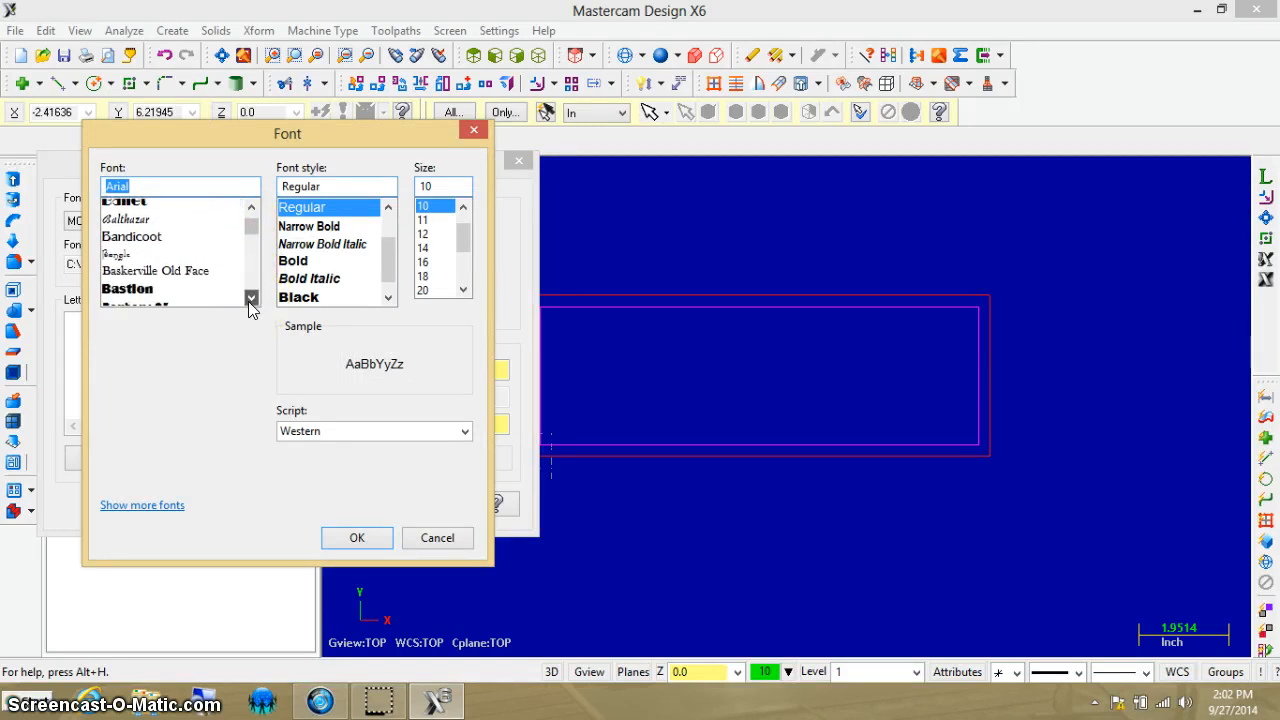
left_click(250, 298)
left_click(250, 298)
left_click(250, 298)
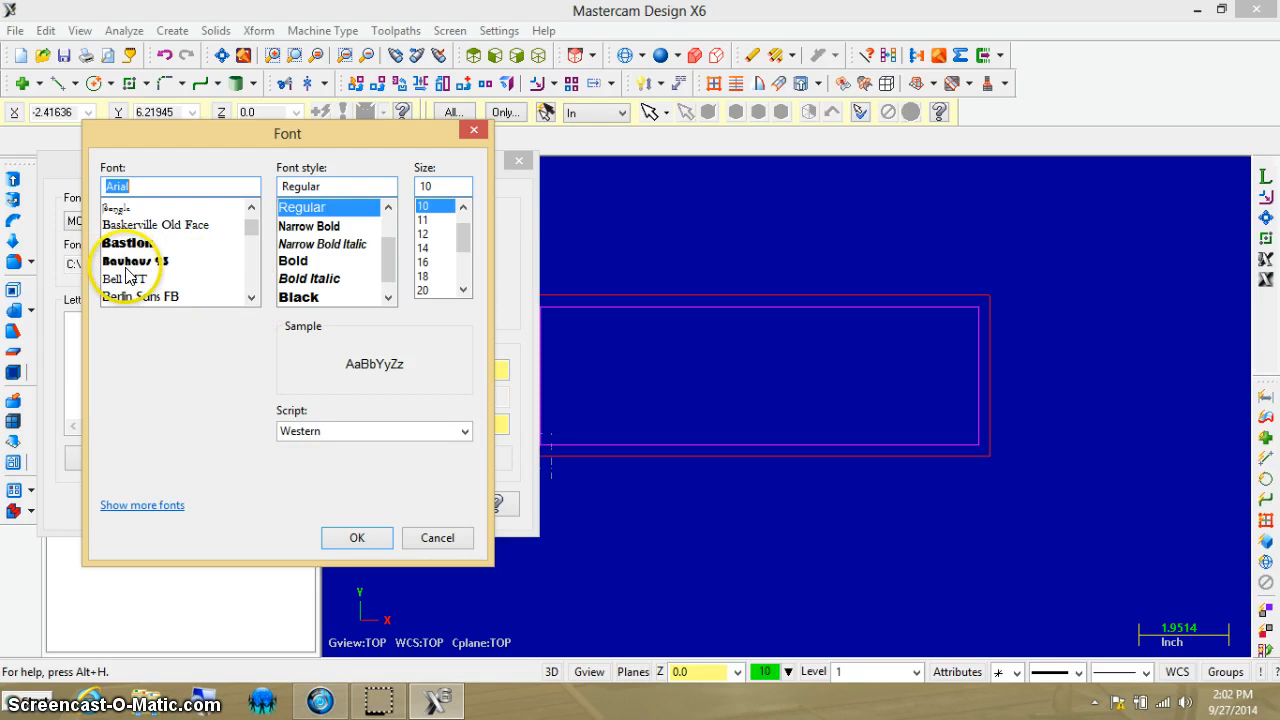
left_click(124, 262)
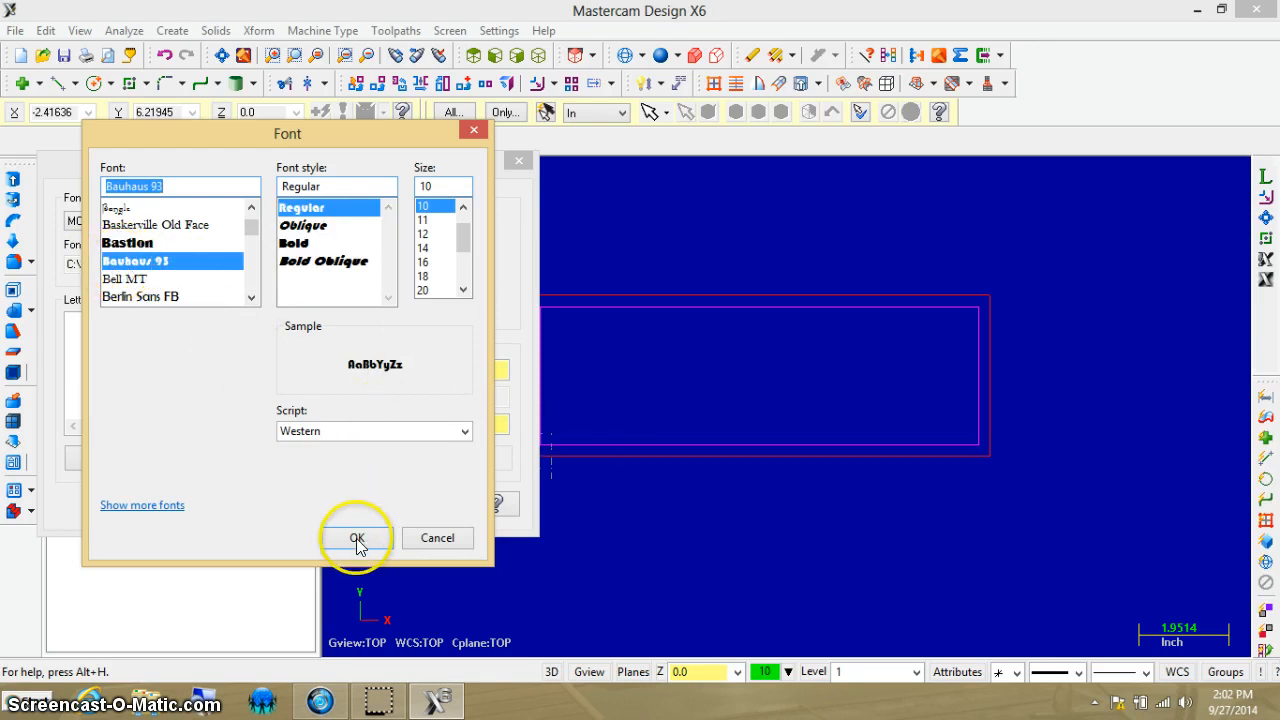
Preview the Oblique, Bold and Bold Oblique styles, then accept Bauhaus 93 in Regular style
left_click(303, 225)
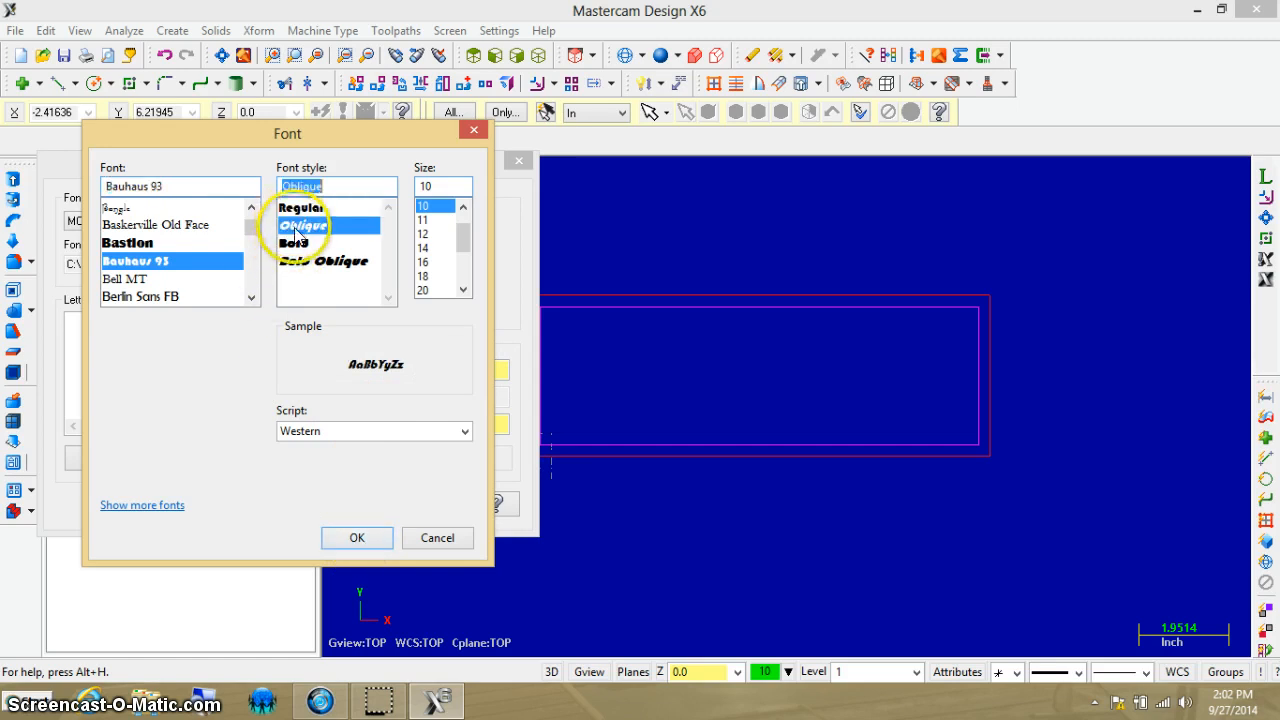
left_click(299, 245)
left_click(301, 263)
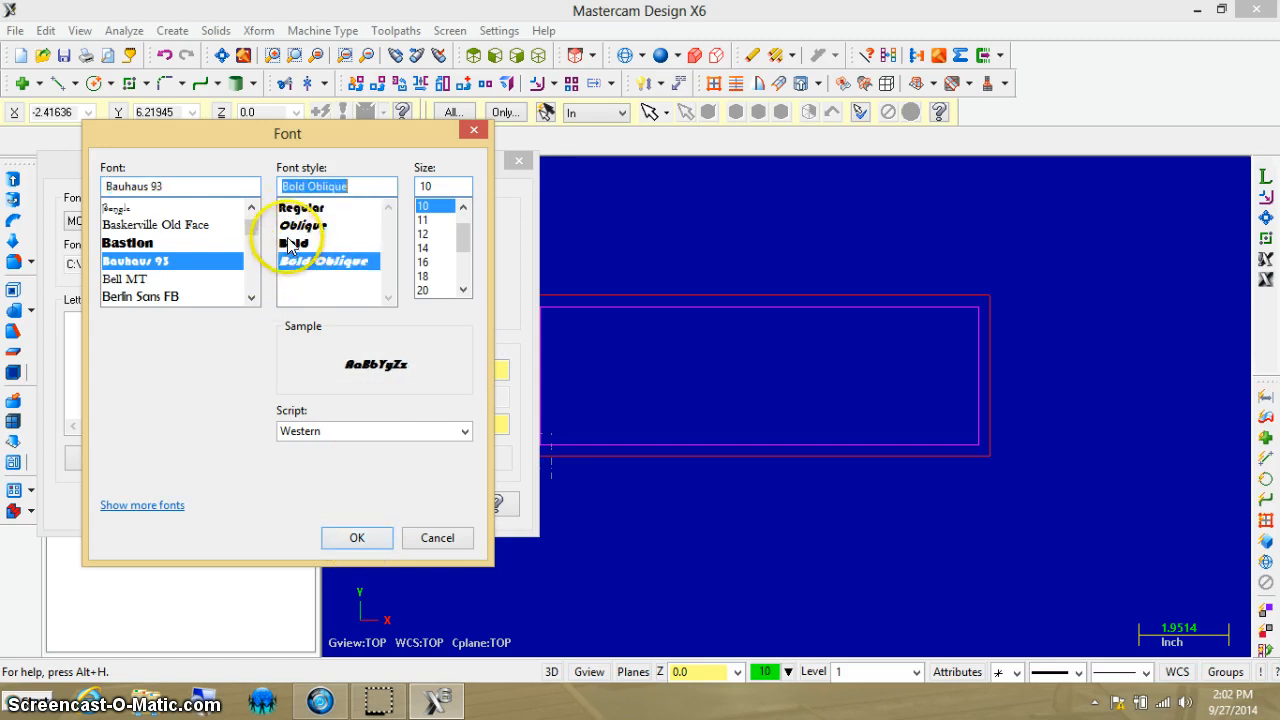
left_click(287, 224)
left_click(300, 207)
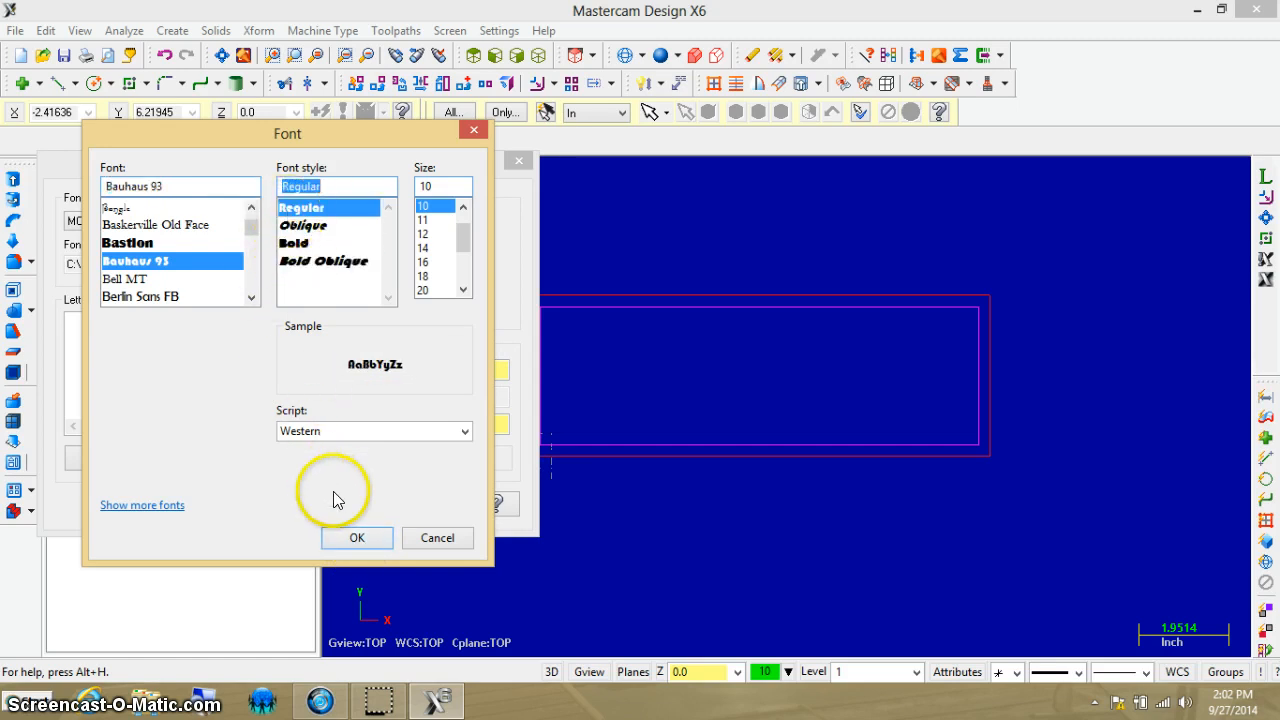
left_click(357, 538)
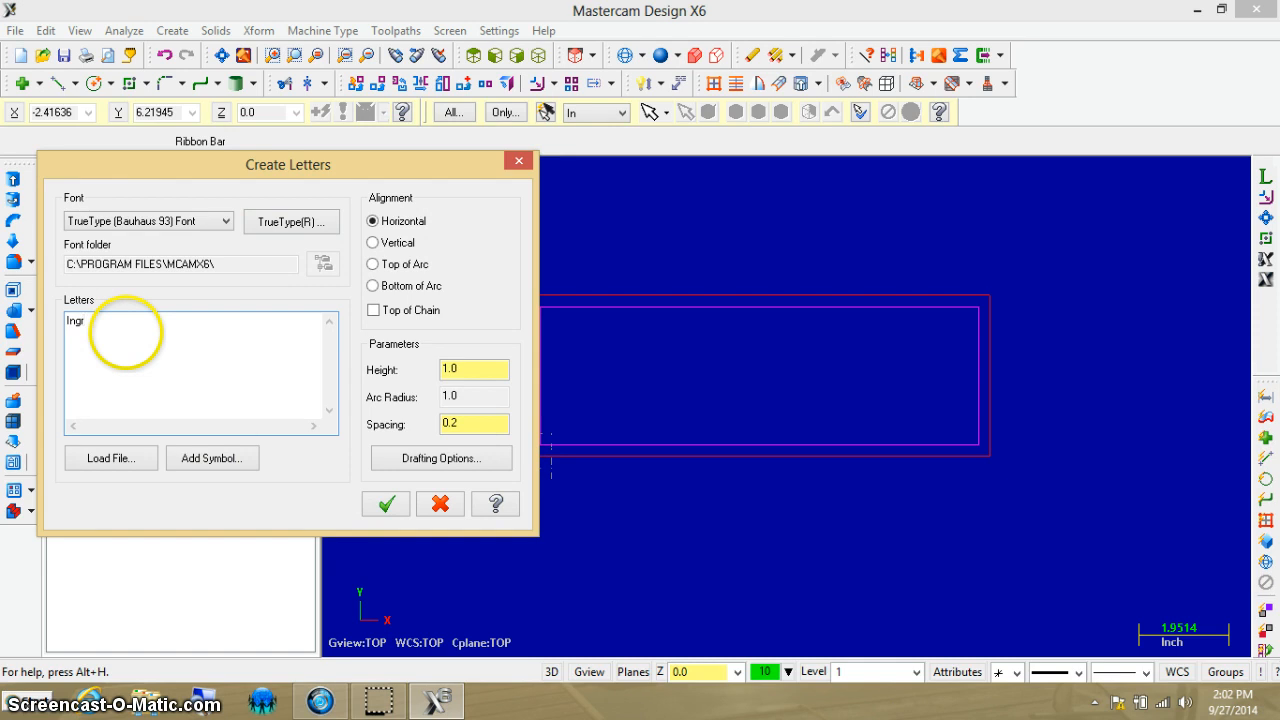
Enter the person's name as horizontal lettering with a height of 1.0 and place it in the lower part of the inner rectangle
left_click(381, 505)
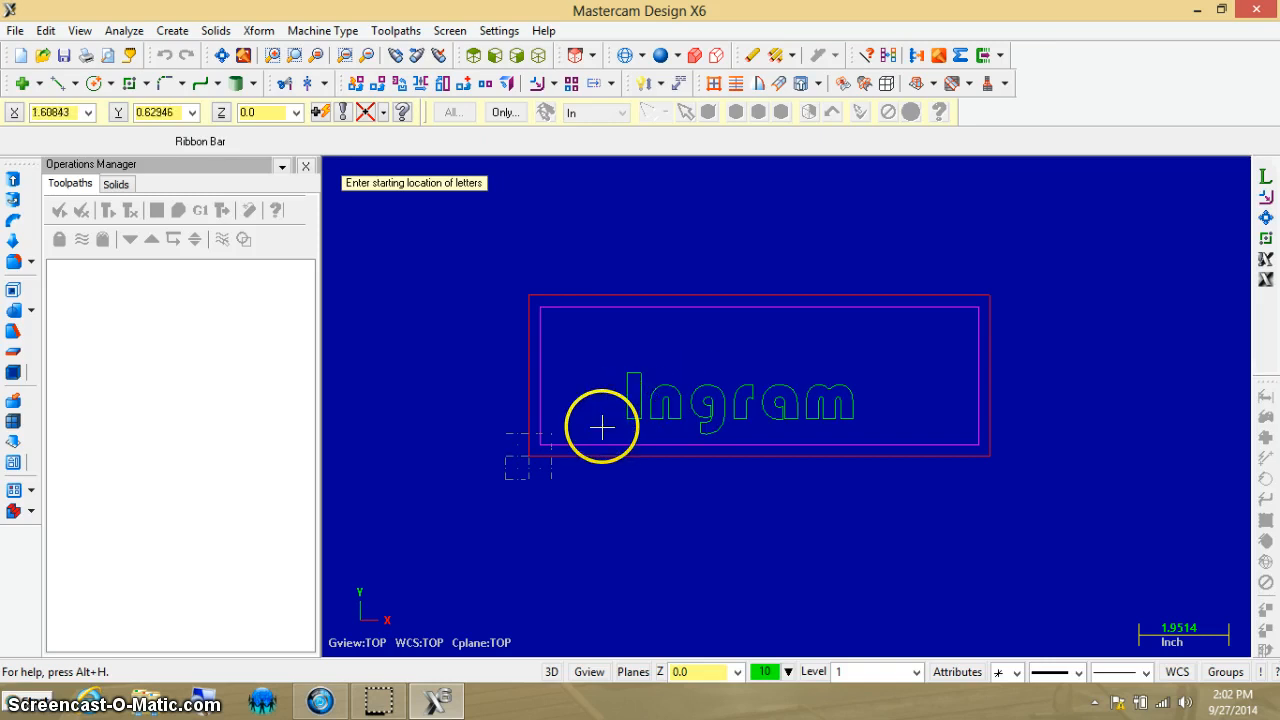
scroll(820, 414, "up", 3)
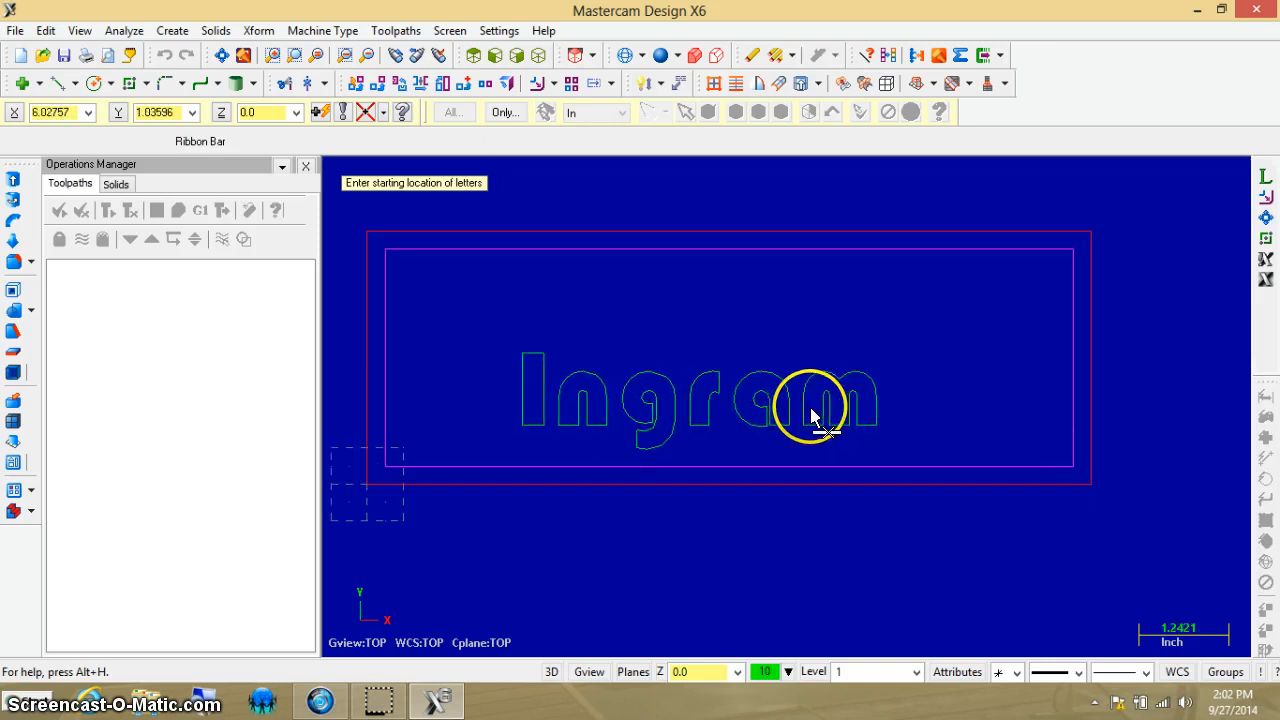
scroll(517, 349, "down", 2)
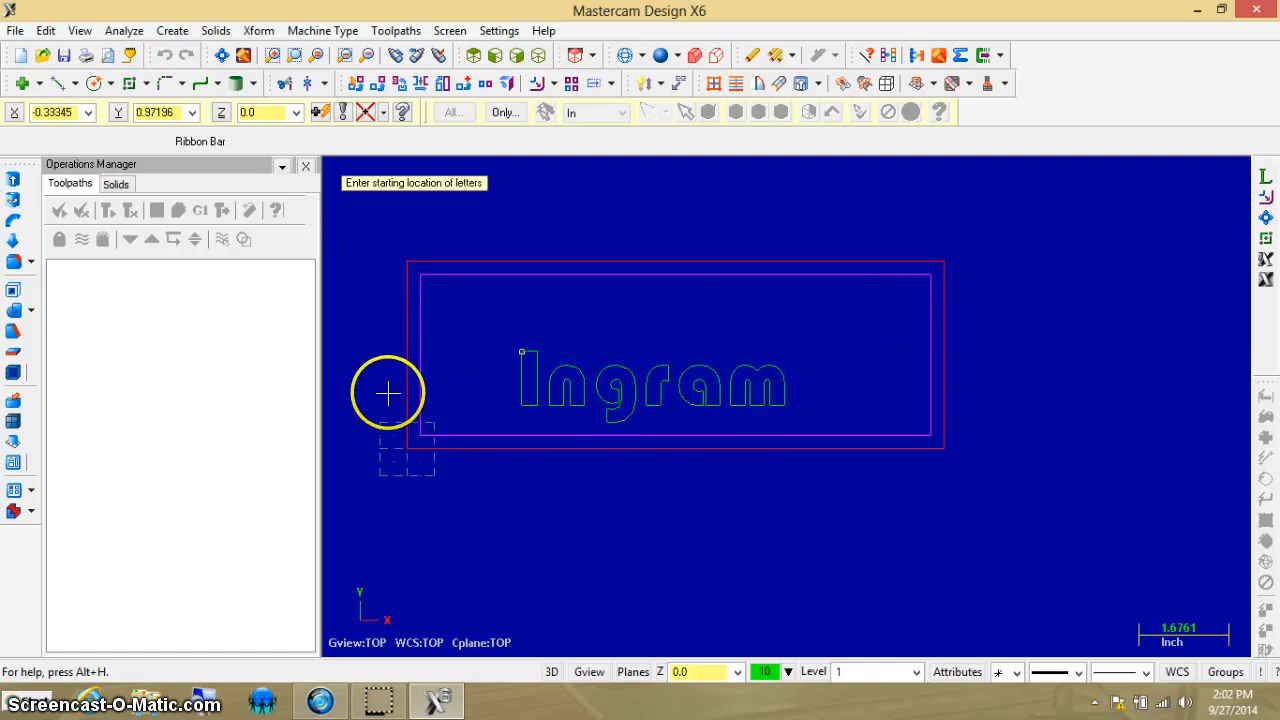
scroll(369, 362, "up", 1)
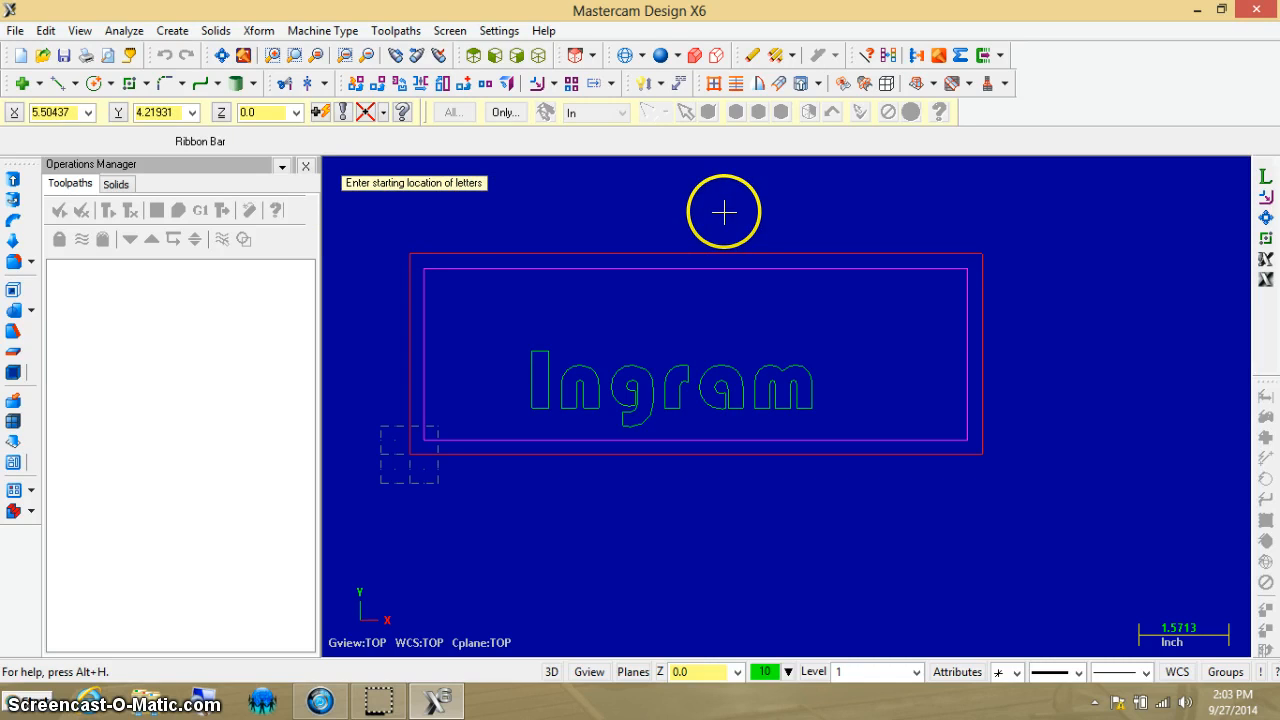
Place two extra copies of the name lettering, one above and one below the rectangles, and undo both
left_click(755, 212)
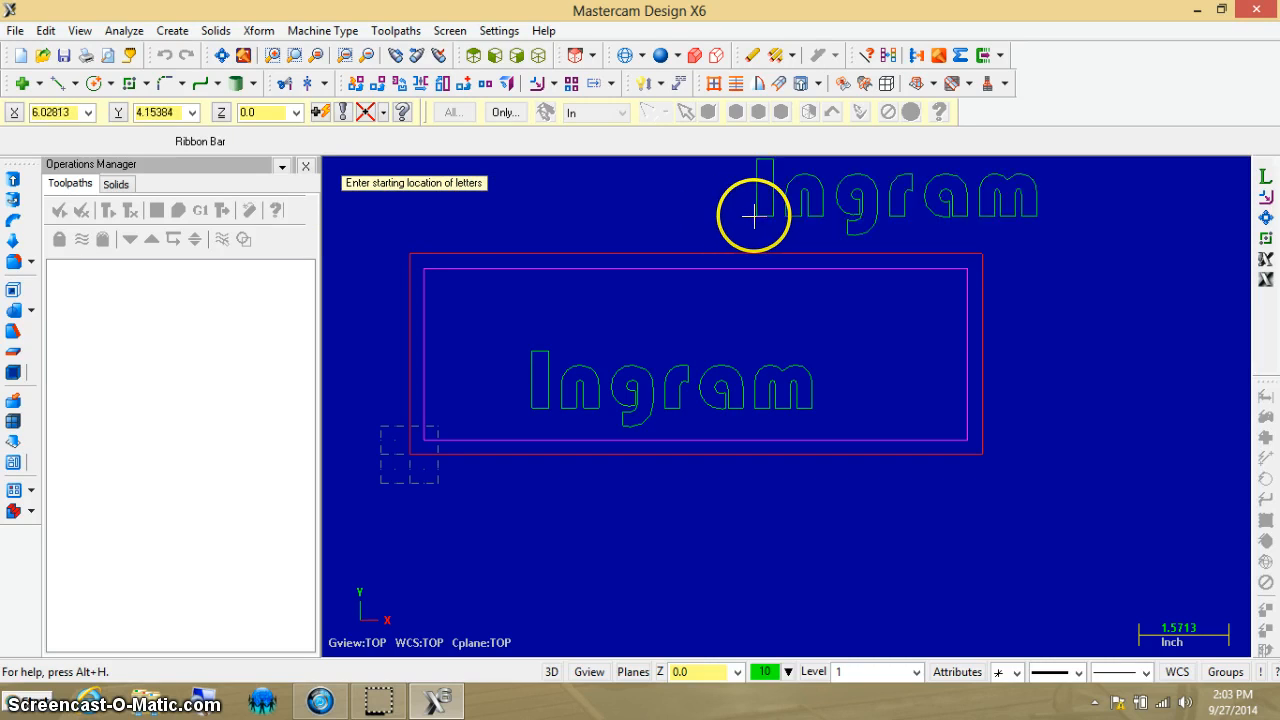
left_click(771, 548)
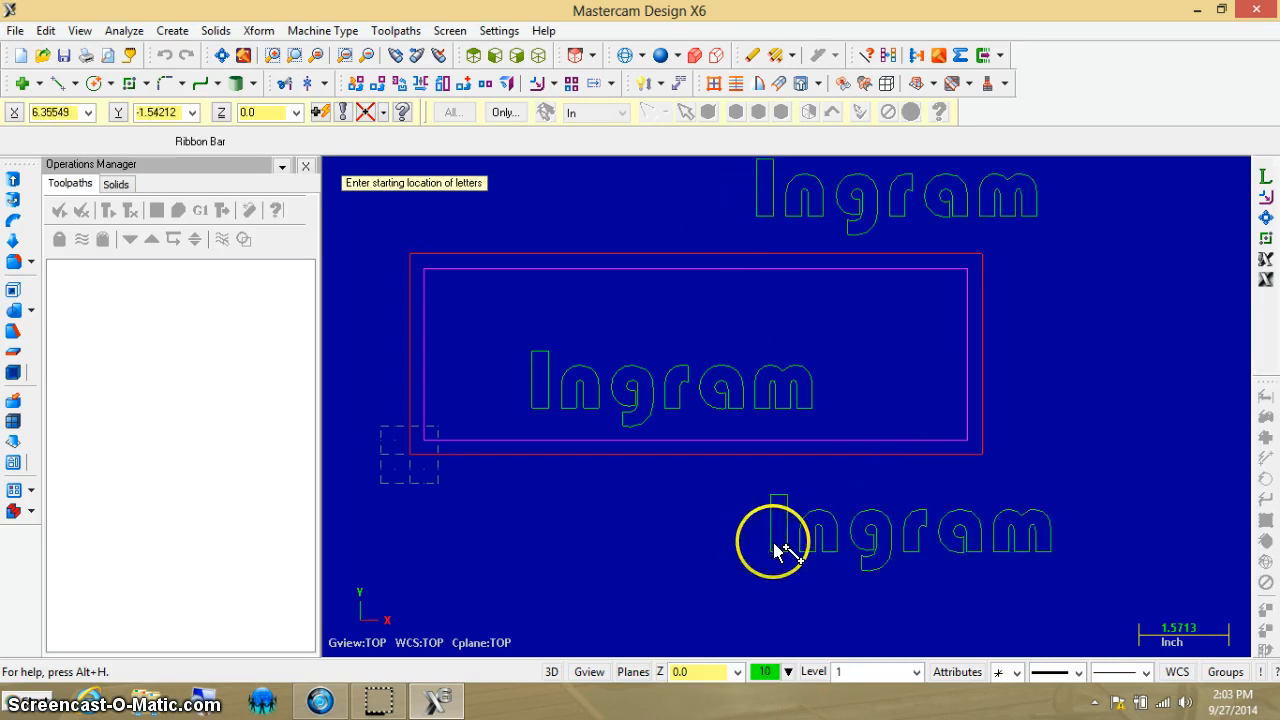
left_click(714, 521)
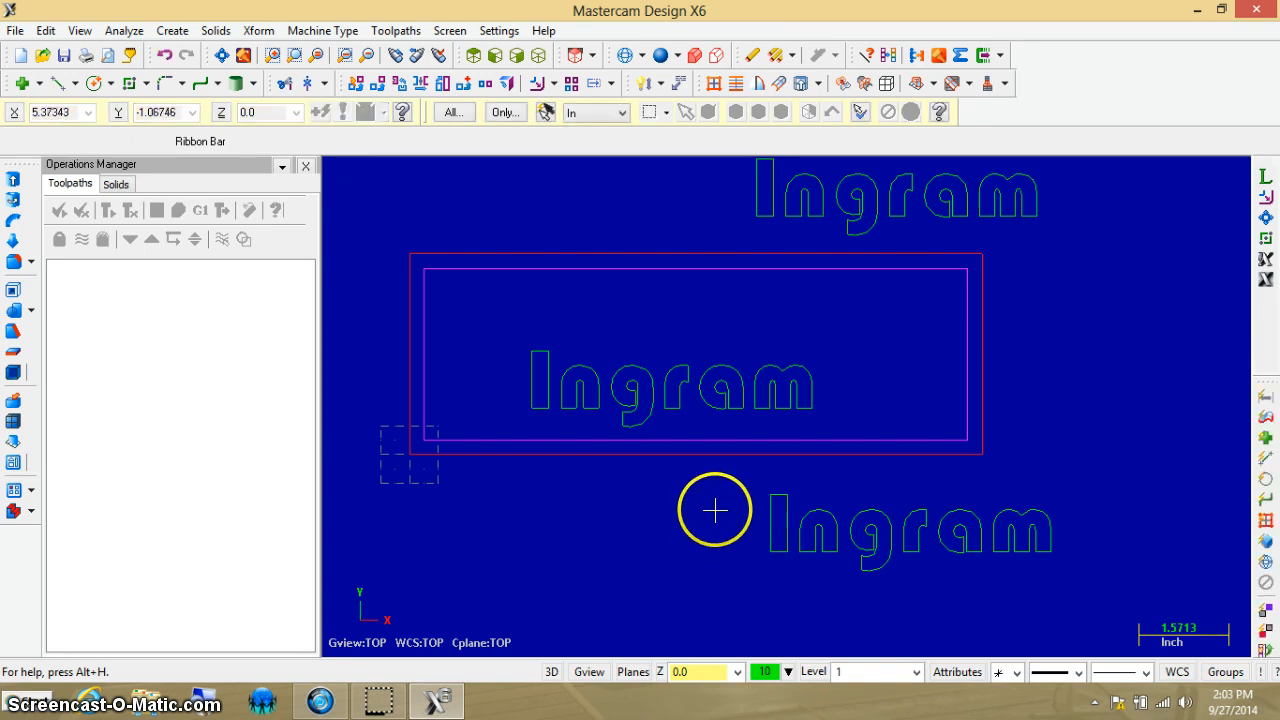
left_click(166, 57)
left_click(169, 61)
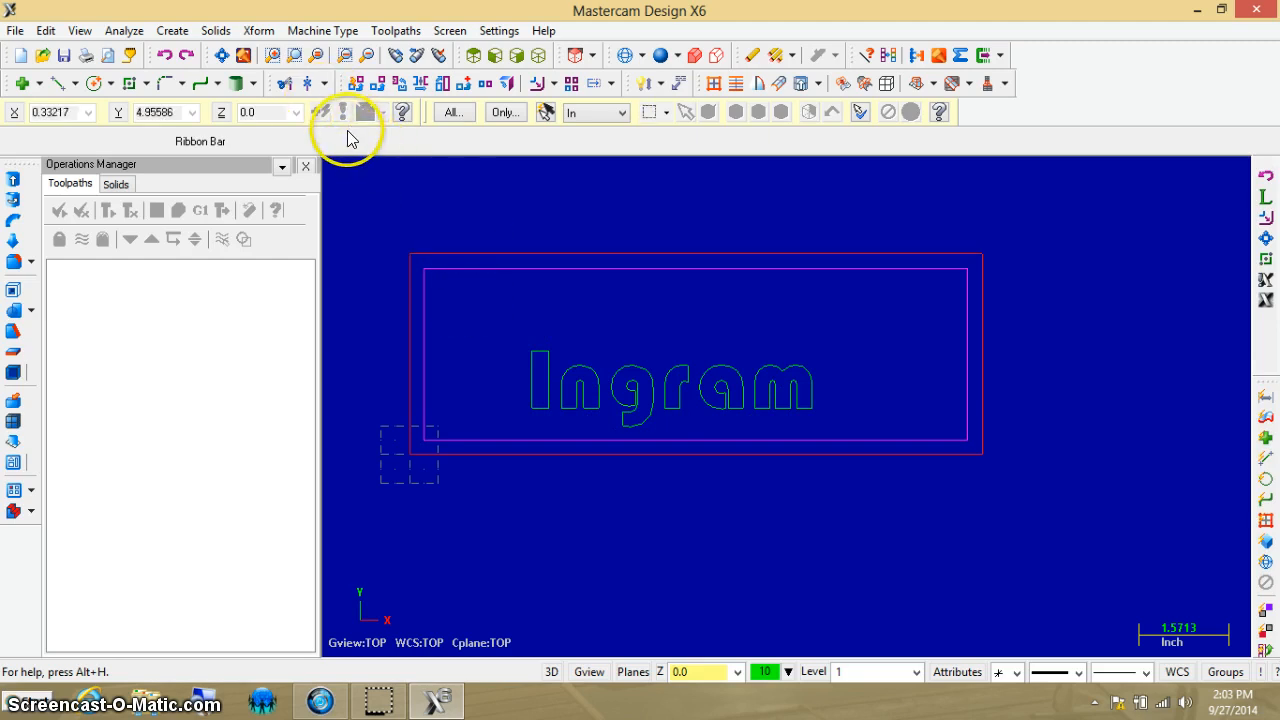
Start the Scale transform and select all of the name lettering inside the rectangles as the entities to scale
left_click(258, 32)
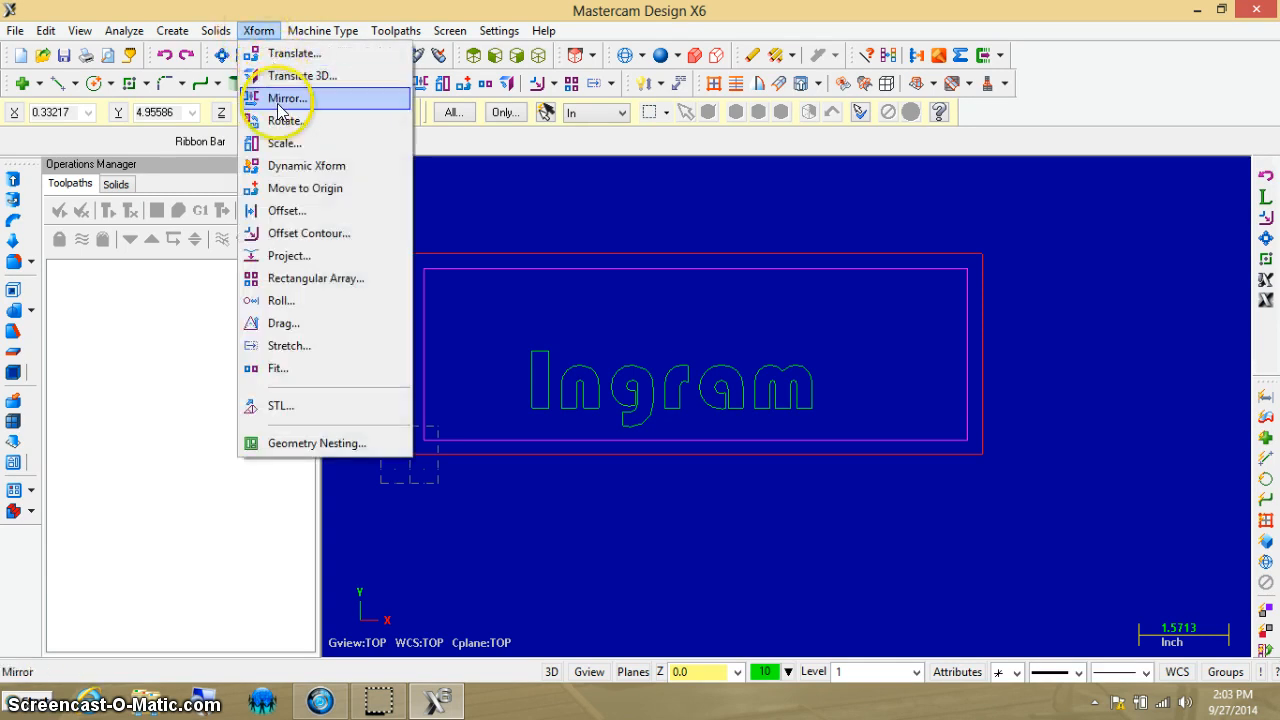
left_click(279, 150)
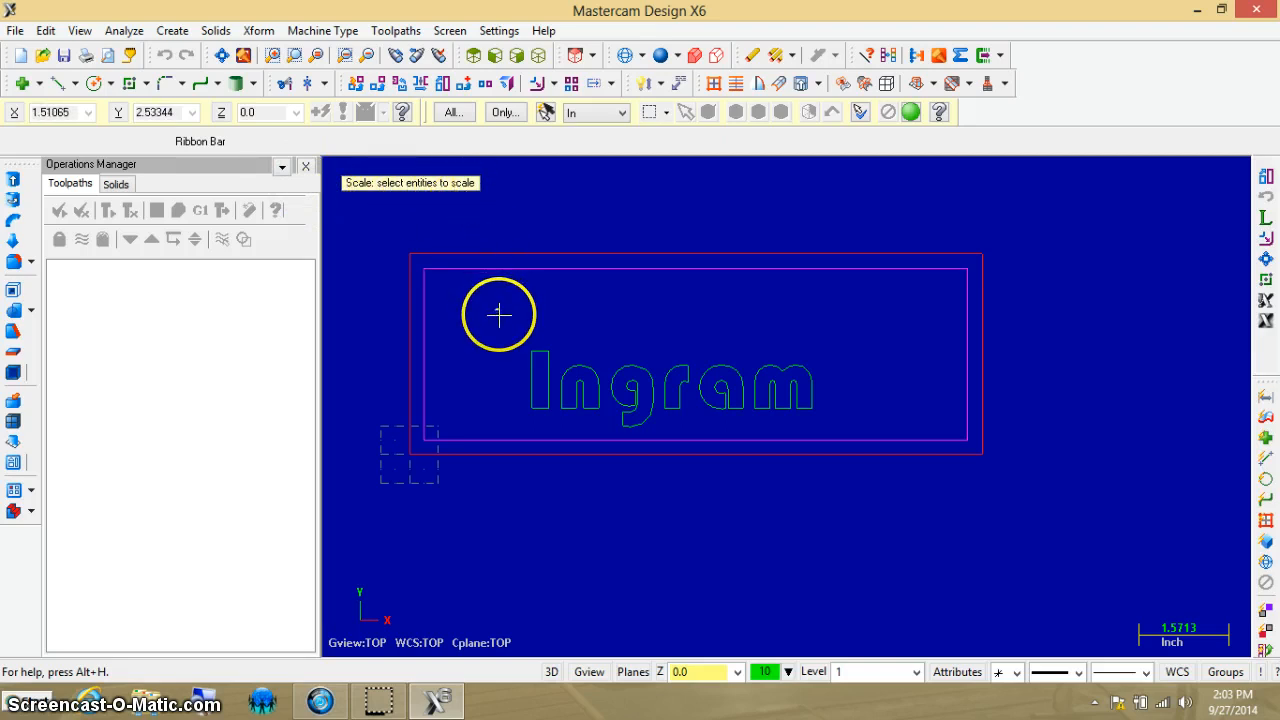
left_click_drag(495, 309, 847, 434)
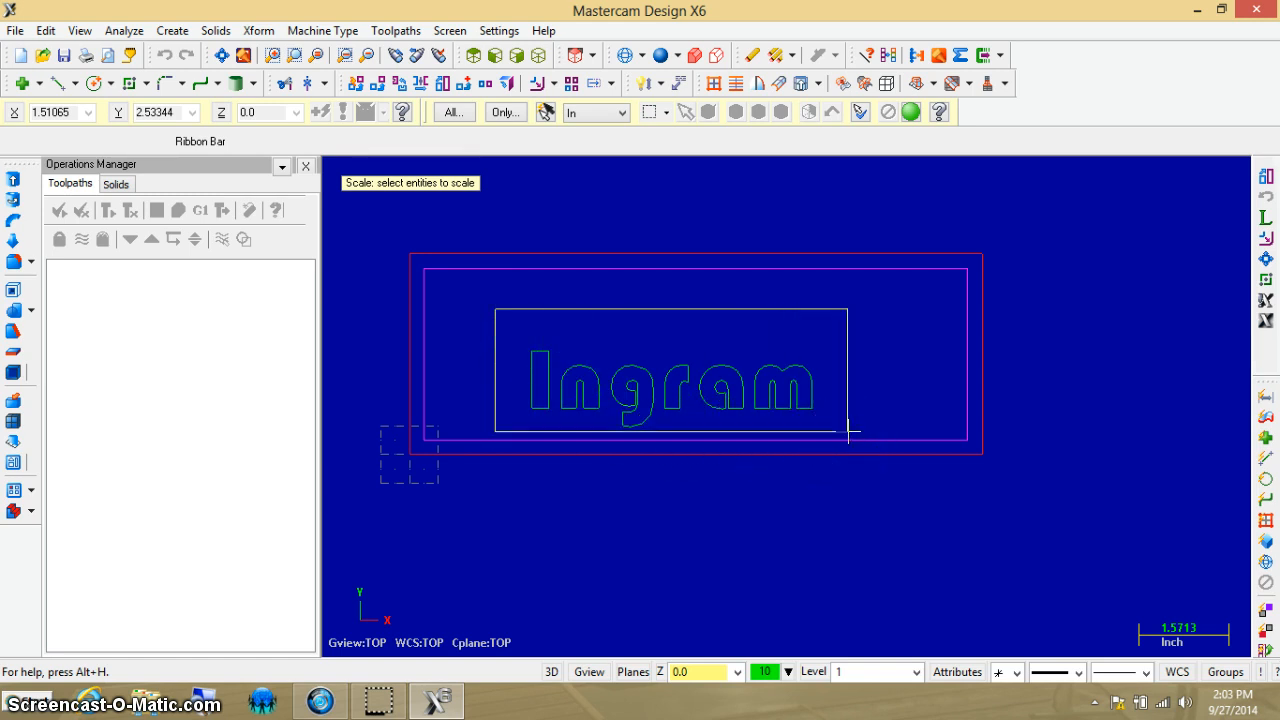
left_click(846, 432)
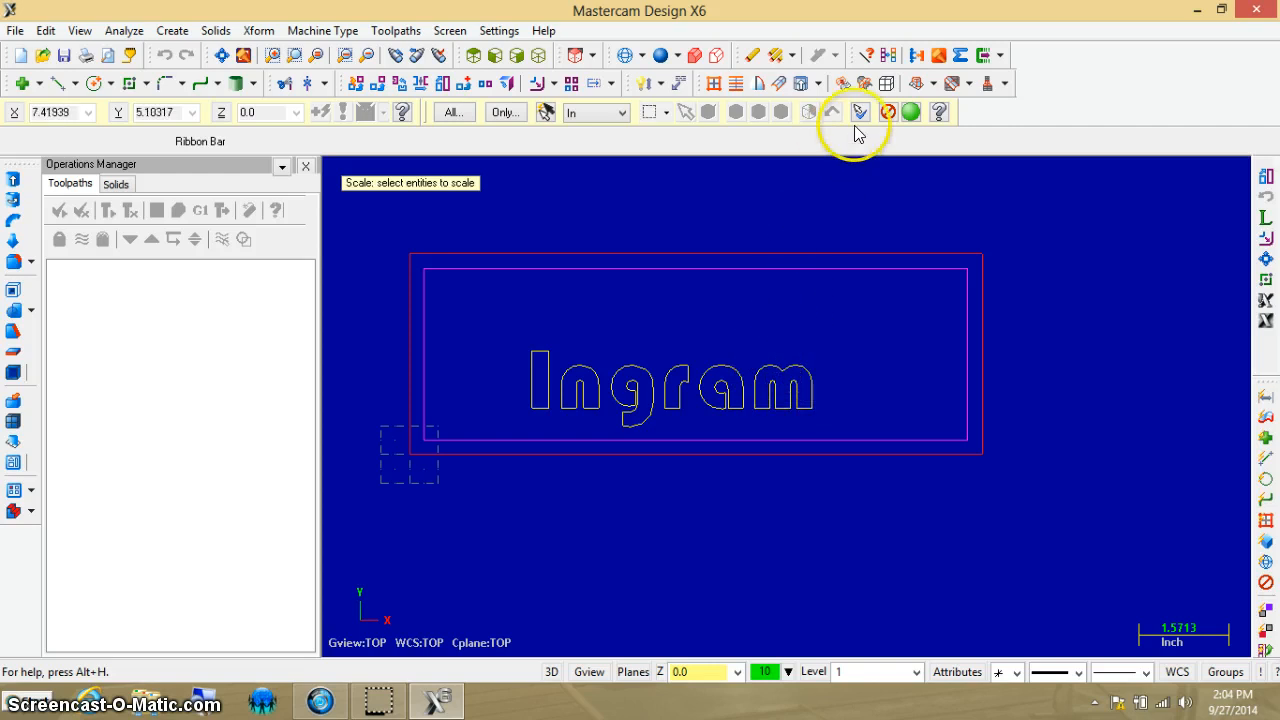
left_click(912, 116)
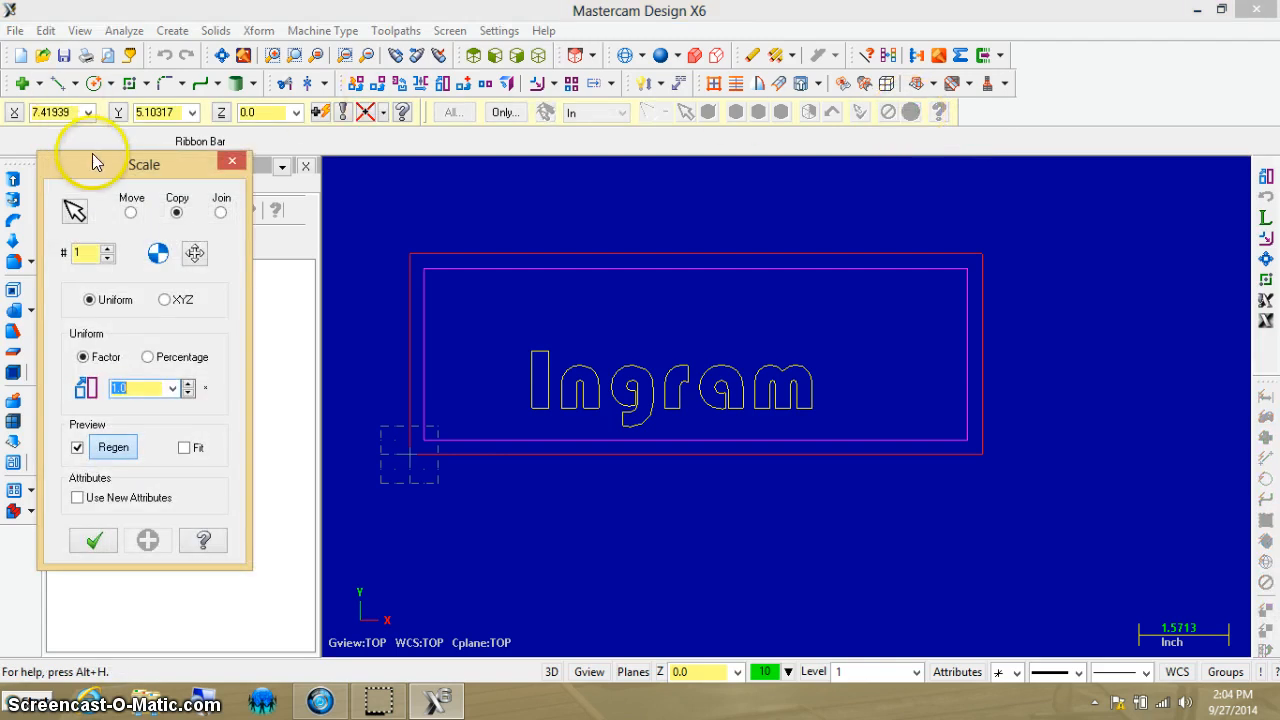
left_click_drag(99, 167, 106, 87)
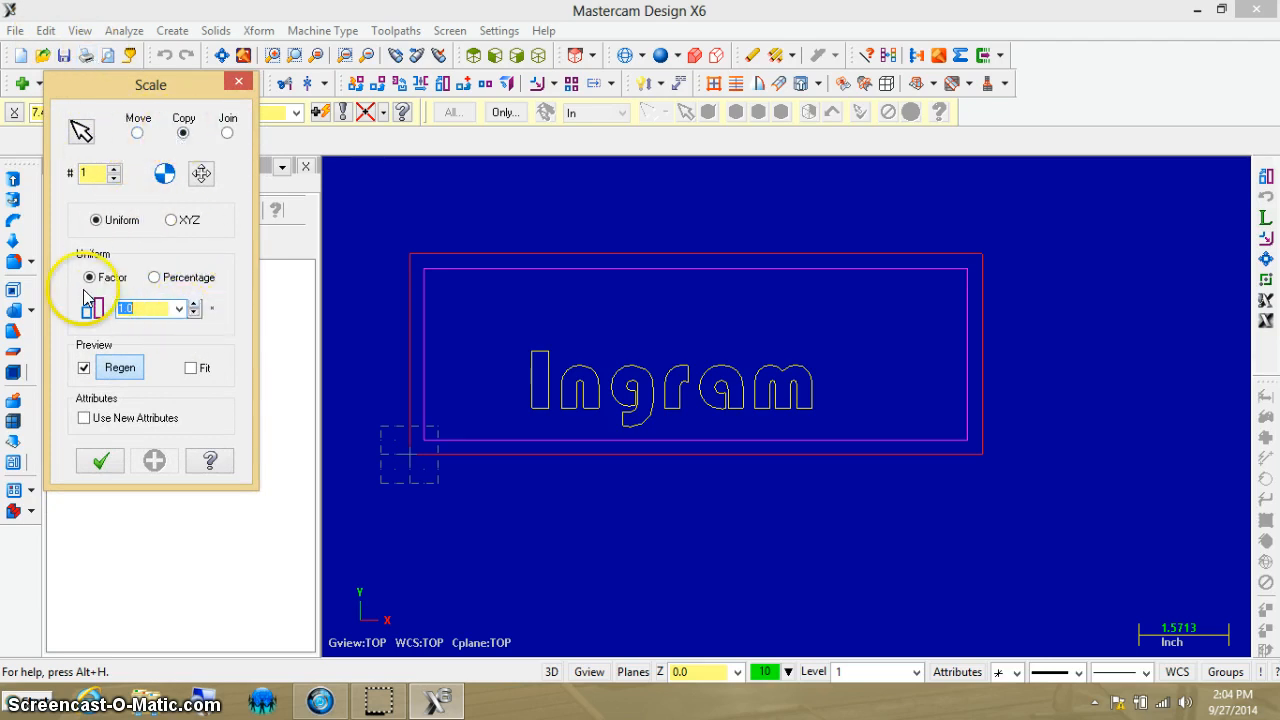
Preview a uniform scale factor of 1.5 and set the operation to move the original lettering instead of copying it
left_click(192, 303)
left_click(192, 303)
left_click(192, 303)
left_click(192, 303)
left_click(192, 303)
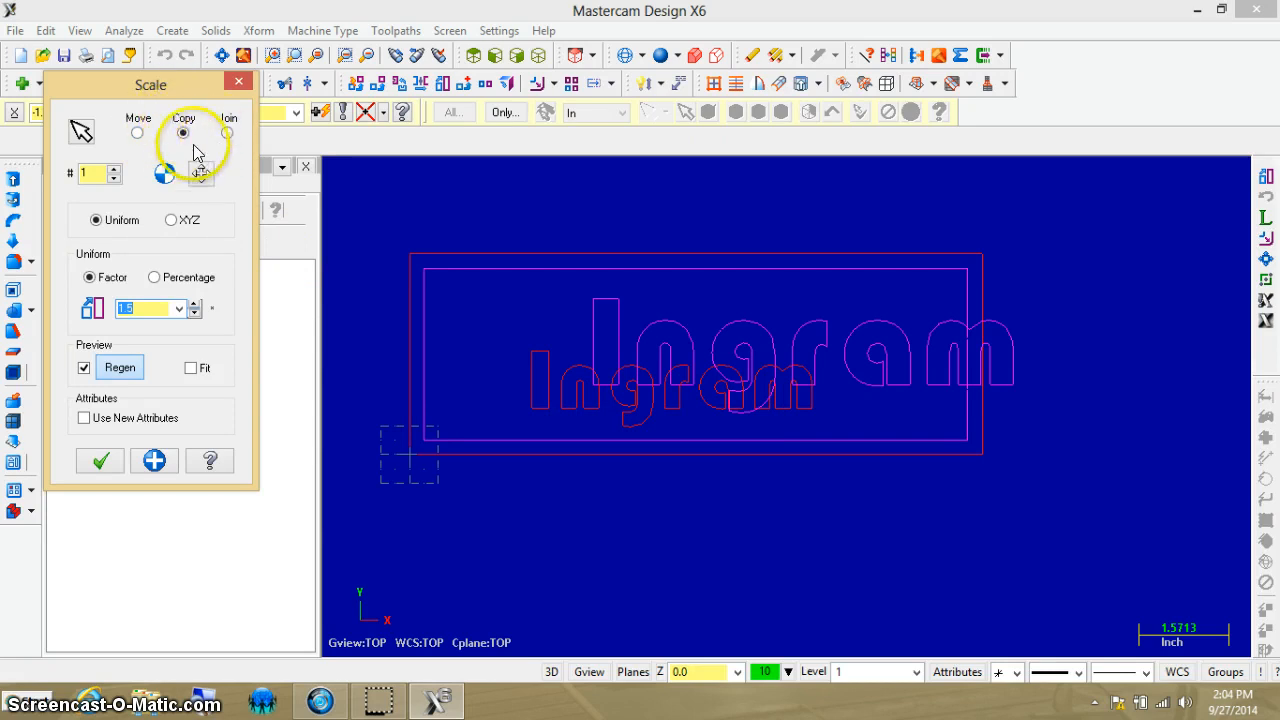
left_click(135, 132)
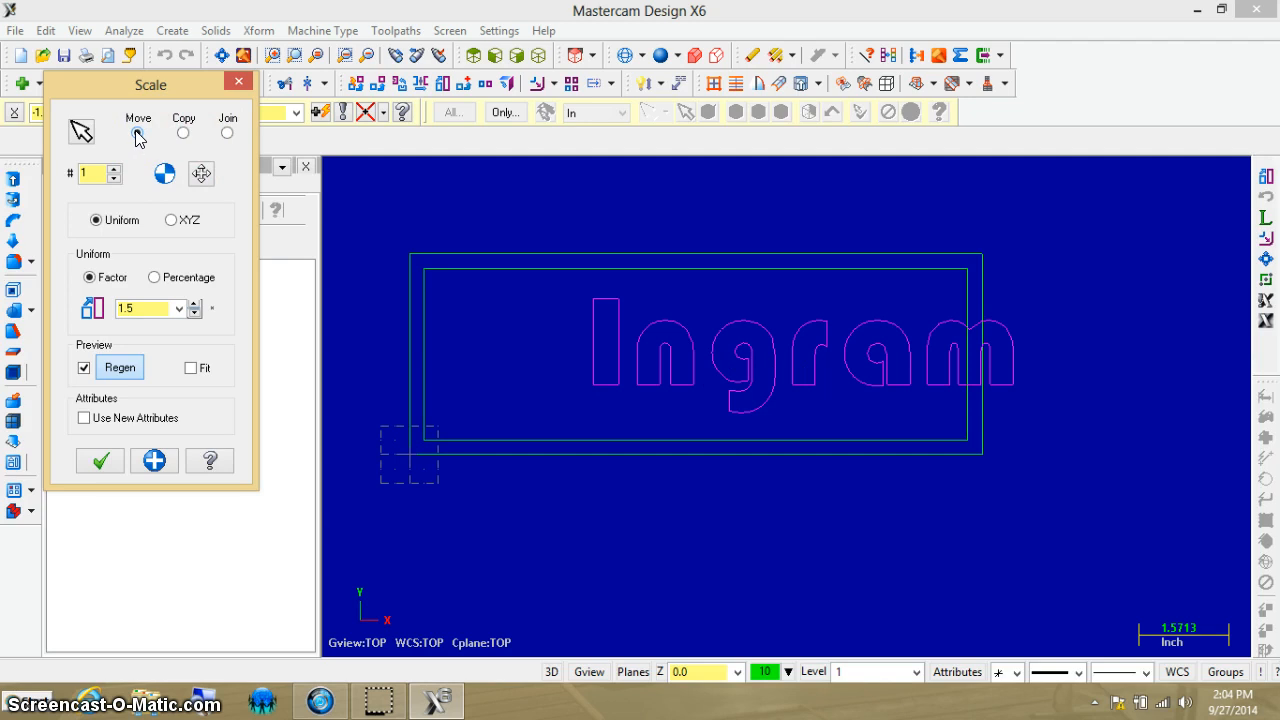
Preview smaller uniform scale factors for the lettering, down to about 0.6
left_click(194, 313)
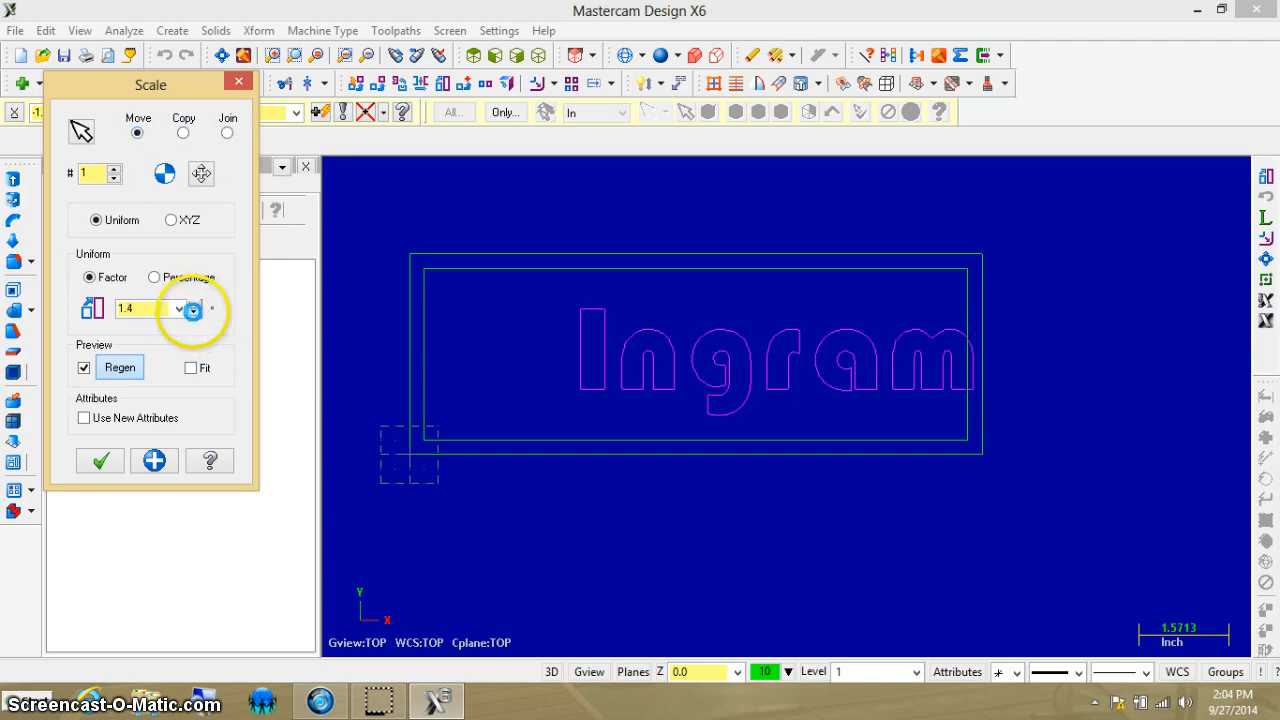
left_click(194, 313)
left_click(194, 313)
left_click(194, 313)
left_click(194, 313)
left_click(194, 313)
left_click(194, 313)
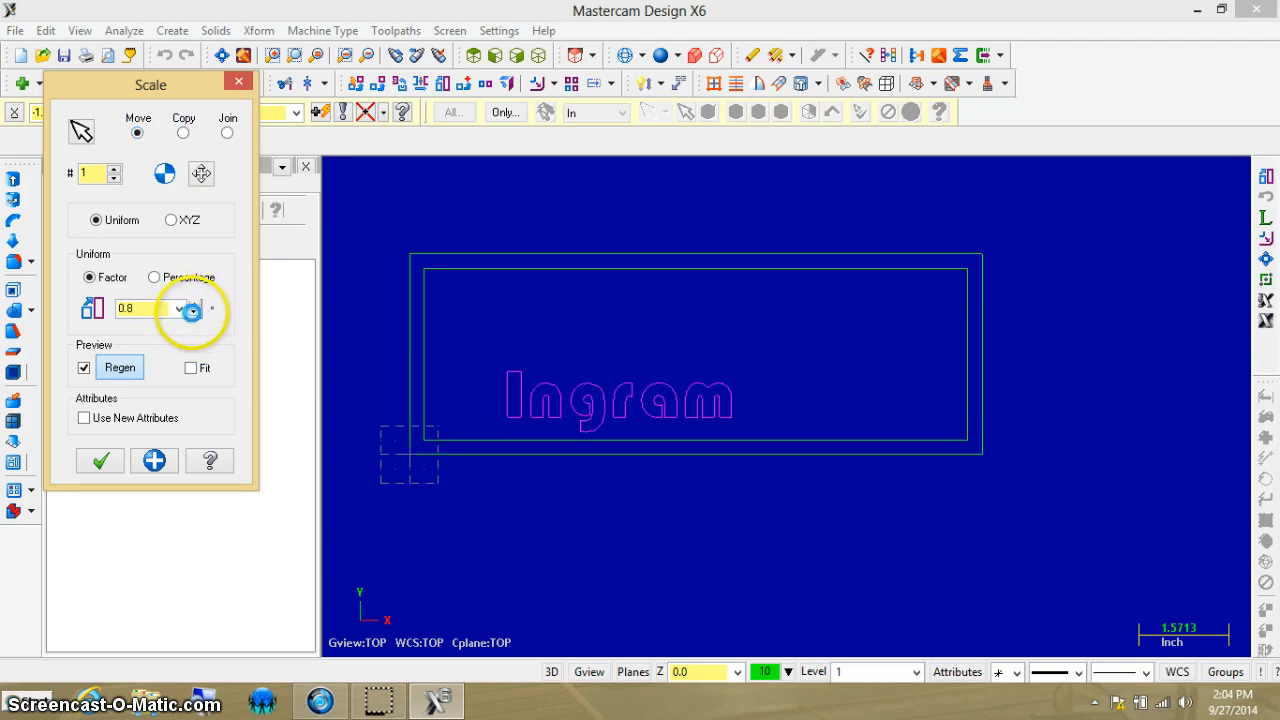
left_click(193, 313)
left_click(193, 313)
left_click(193, 313)
left_click(193, 302)
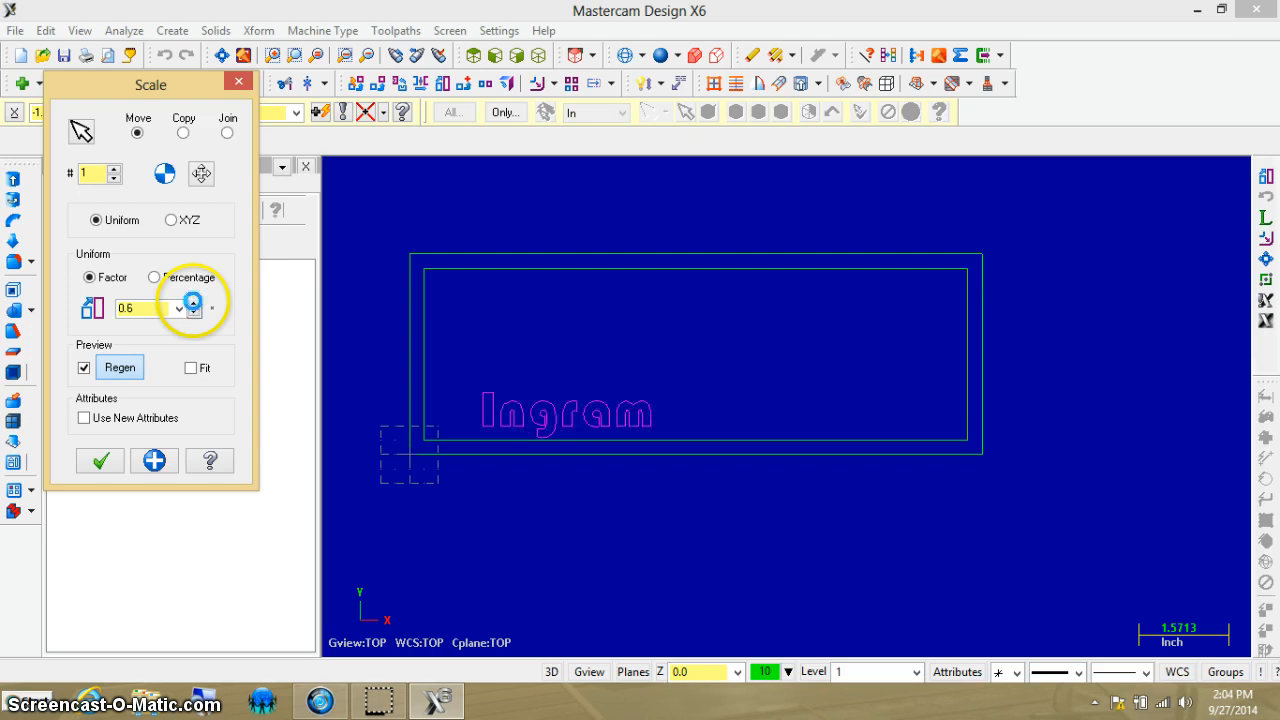
Set the uniform scale factor to 1.8 after trying 1.9, and apply the scaling to the name lettering
triple_click(193, 302)
triple_click(193, 302)
triple_click(193, 302)
triple_click(193, 302)
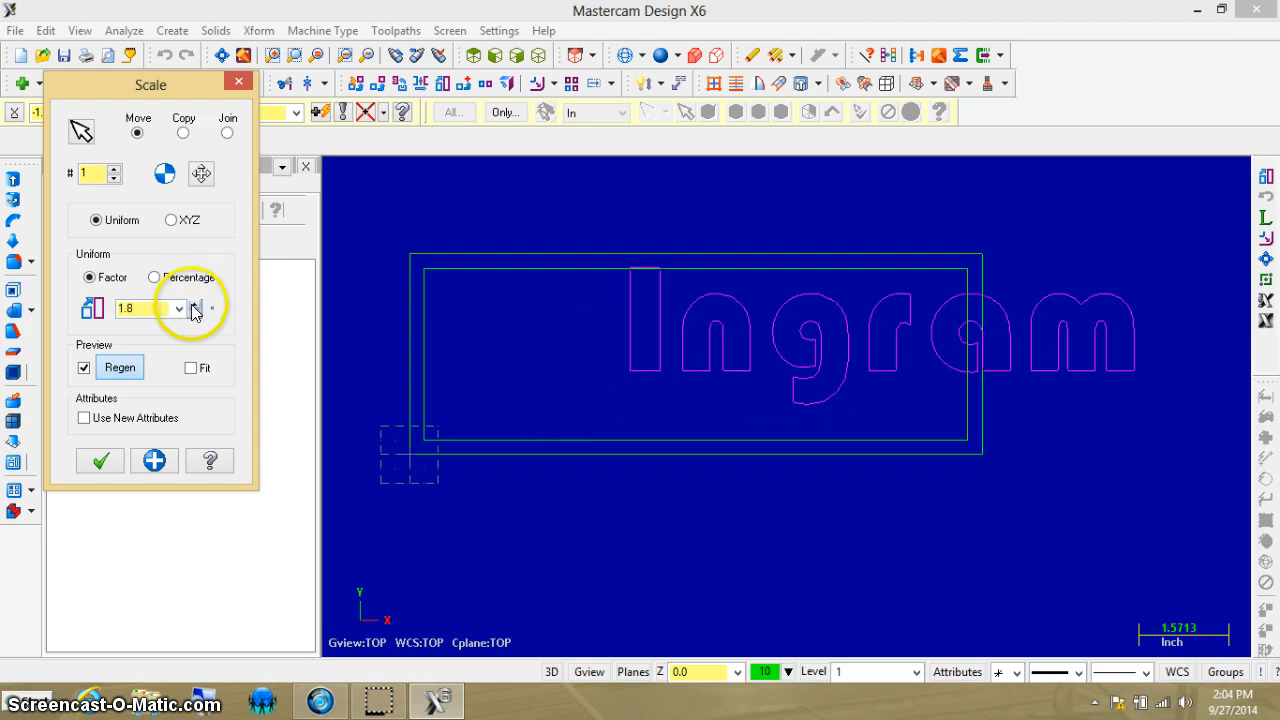
left_click(192, 303)
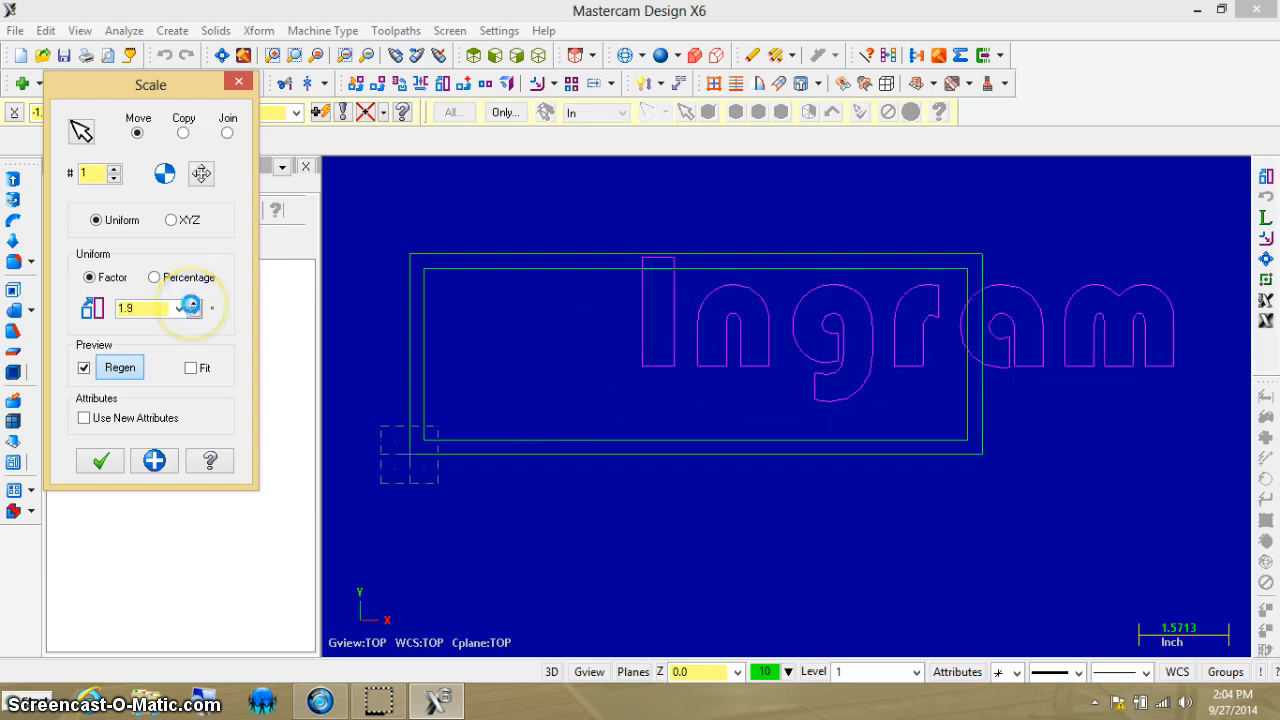
left_click(192, 303)
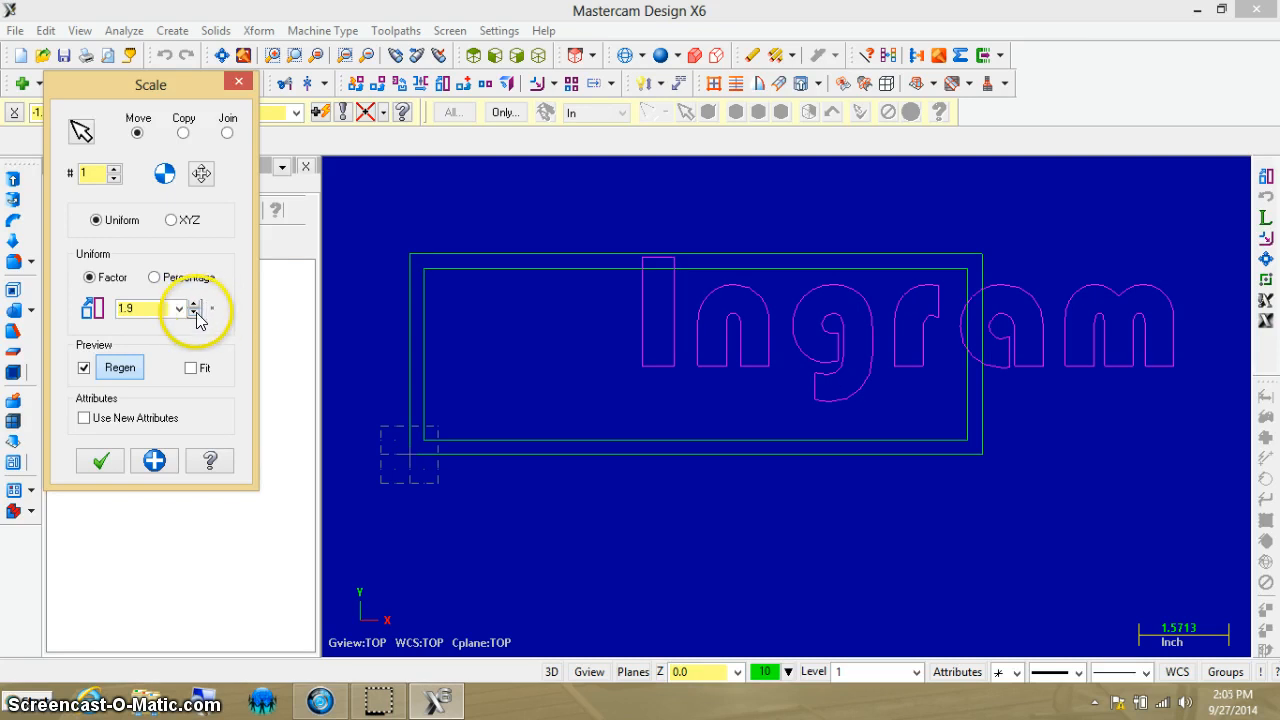
left_click(195, 315)
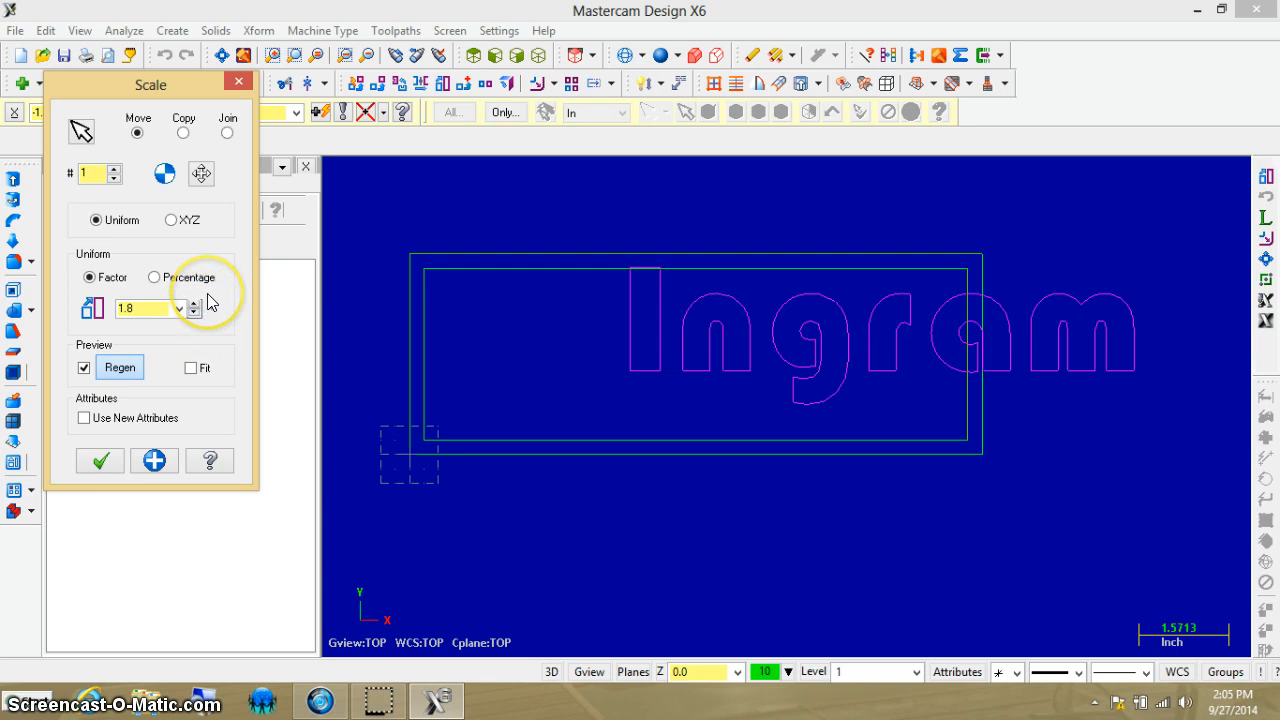
left_click(100, 462)
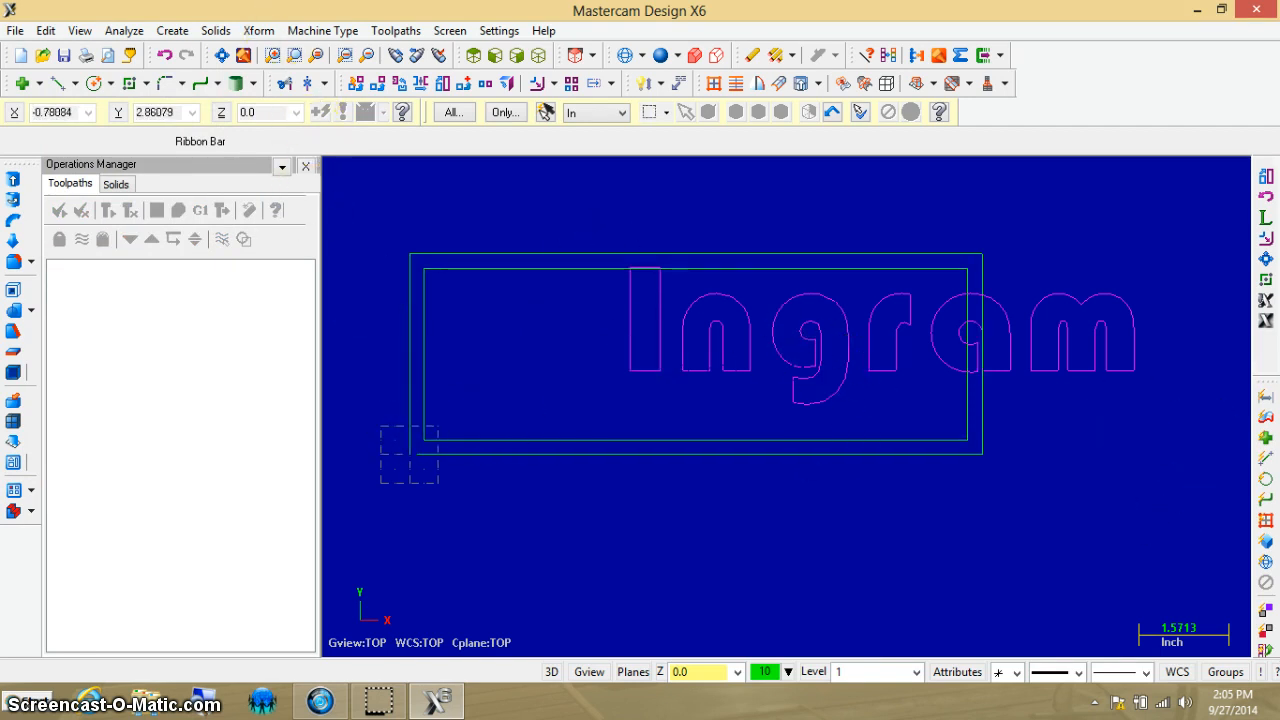
Start the Translate transform and select all of the enlarged name lettering as the entities to move
left_click(258, 31)
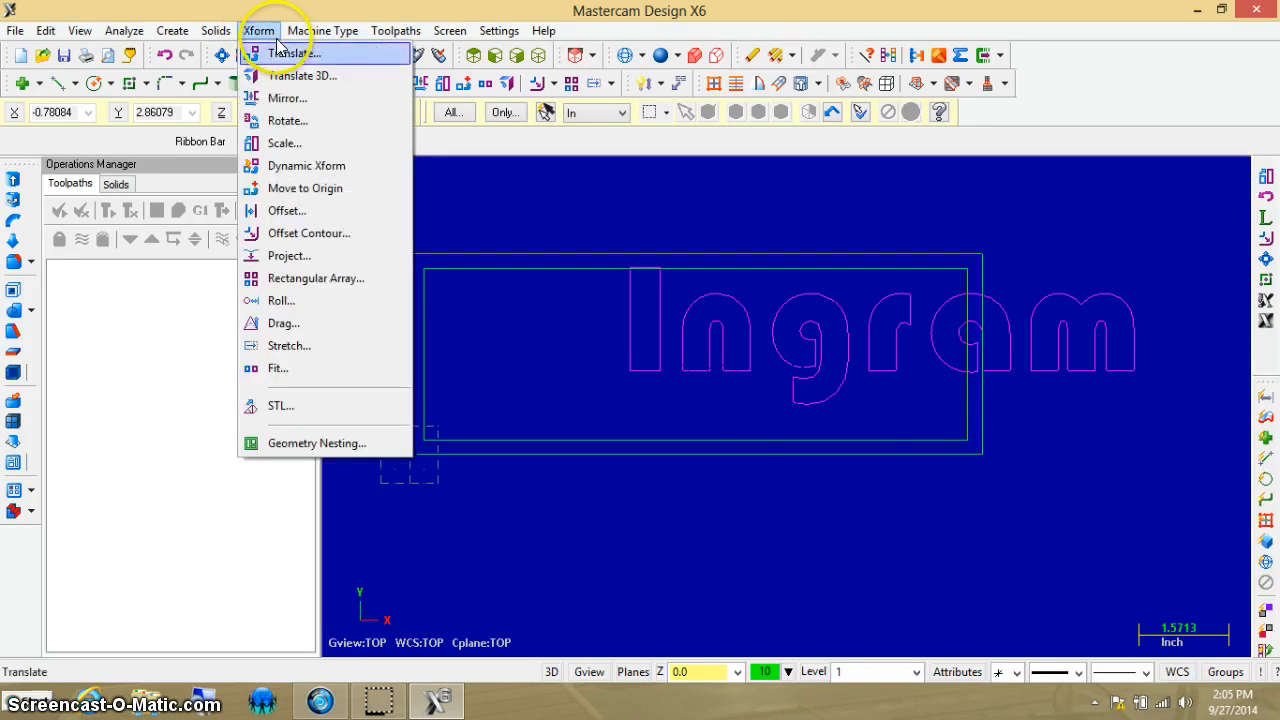
left_click(284, 57)
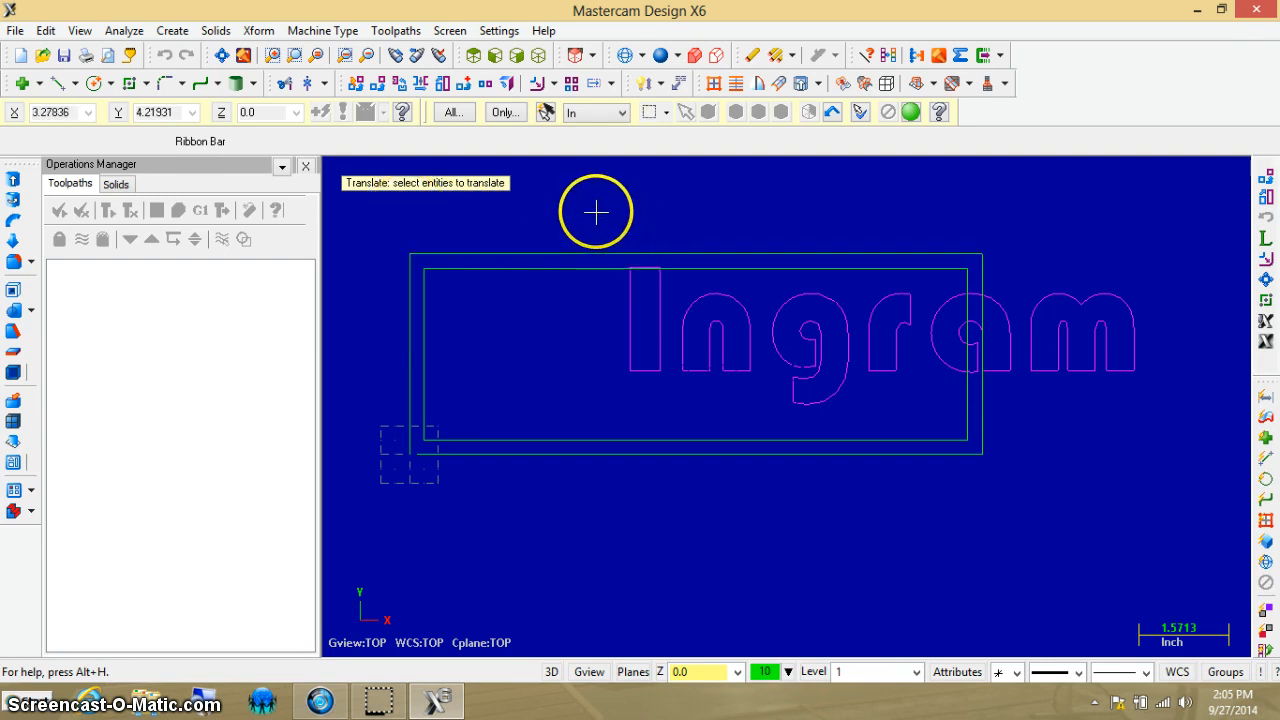
left_click_drag(596, 212, 1175, 418)
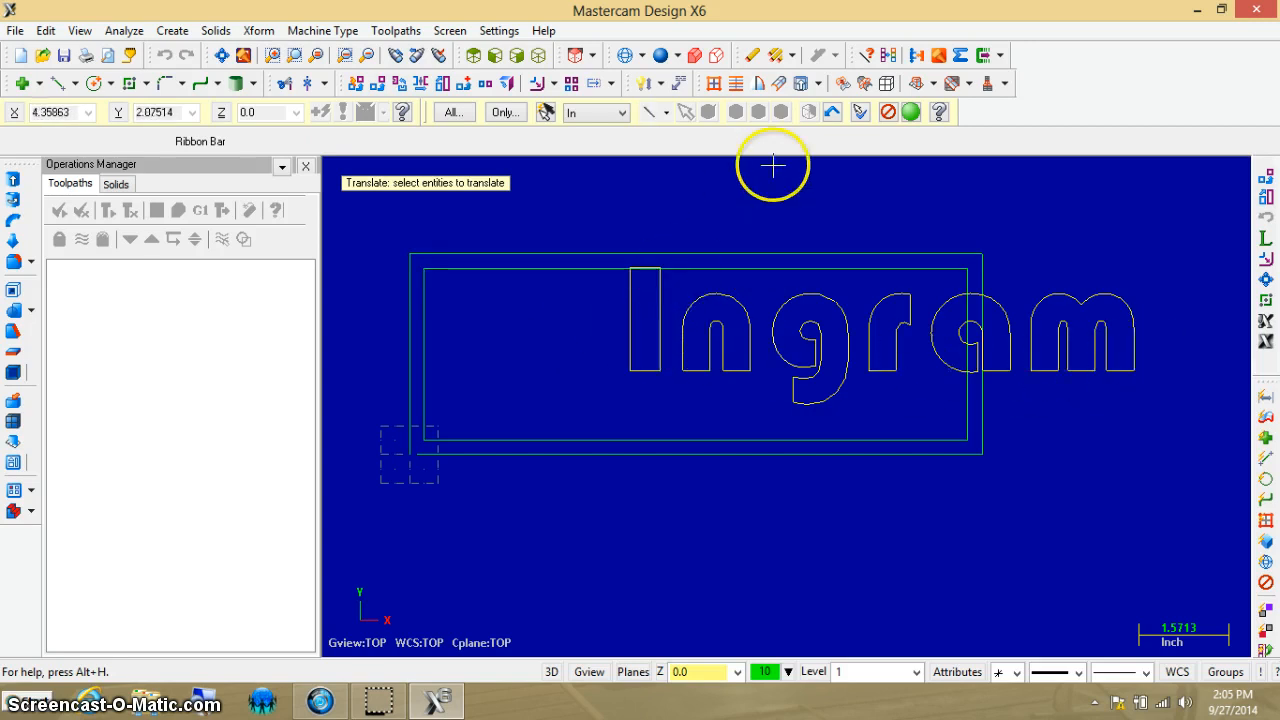
left_click(911, 112)
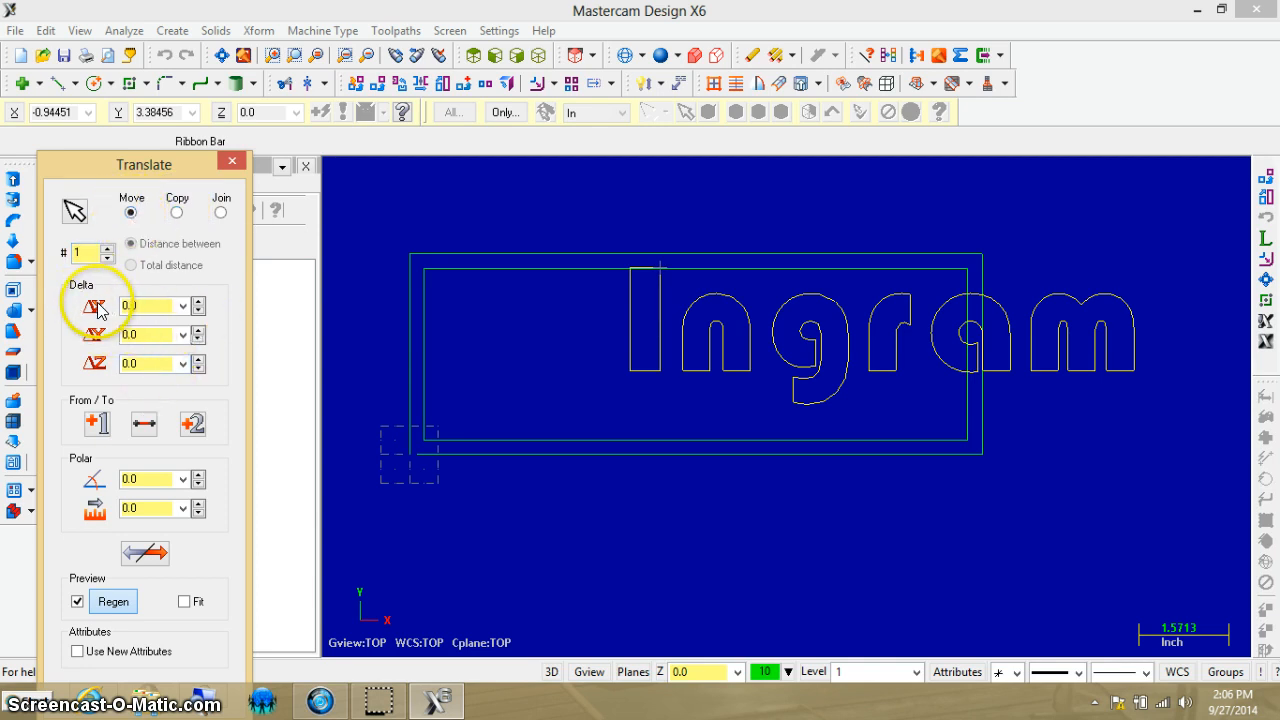
Set the X delta to -3.2 so the lettering sits between the inner rectangle's left and right sides
left_click(199, 312)
left_click(199, 312)
left_click(199, 312)
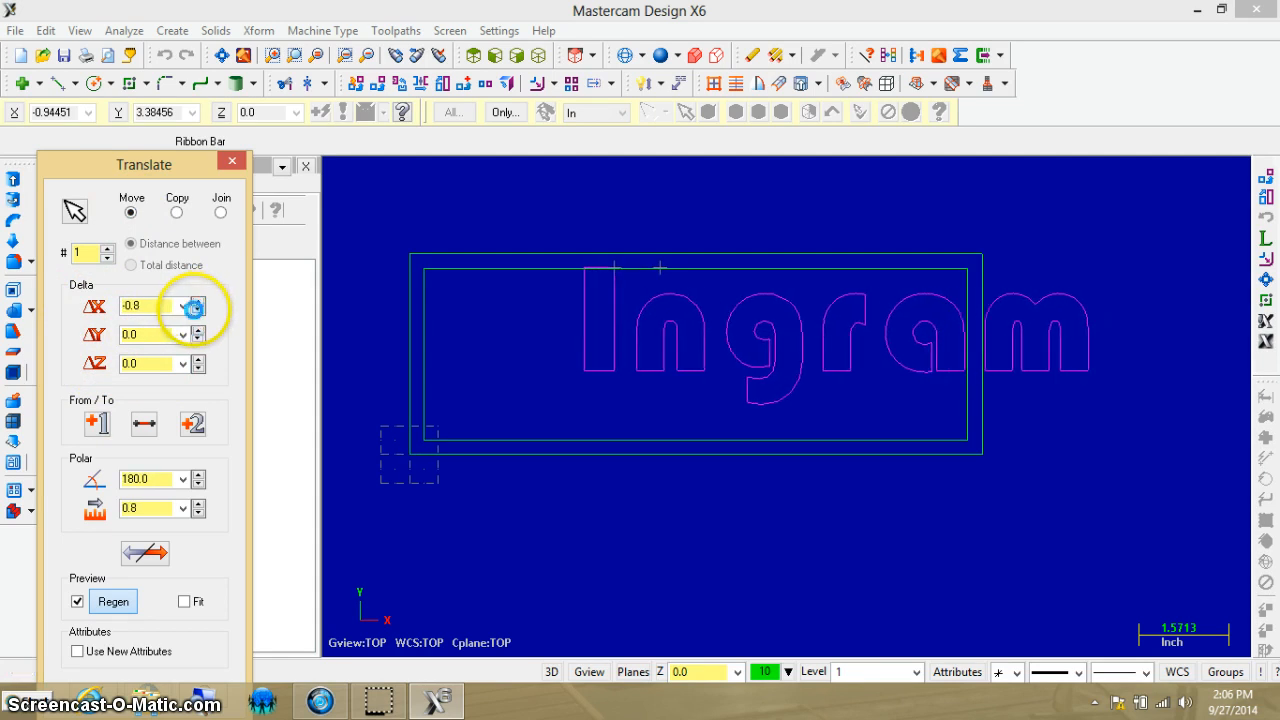
left_click(198, 312)
left_click(198, 312)
left_click(198, 312)
left_click(198, 312)
left_click(198, 312)
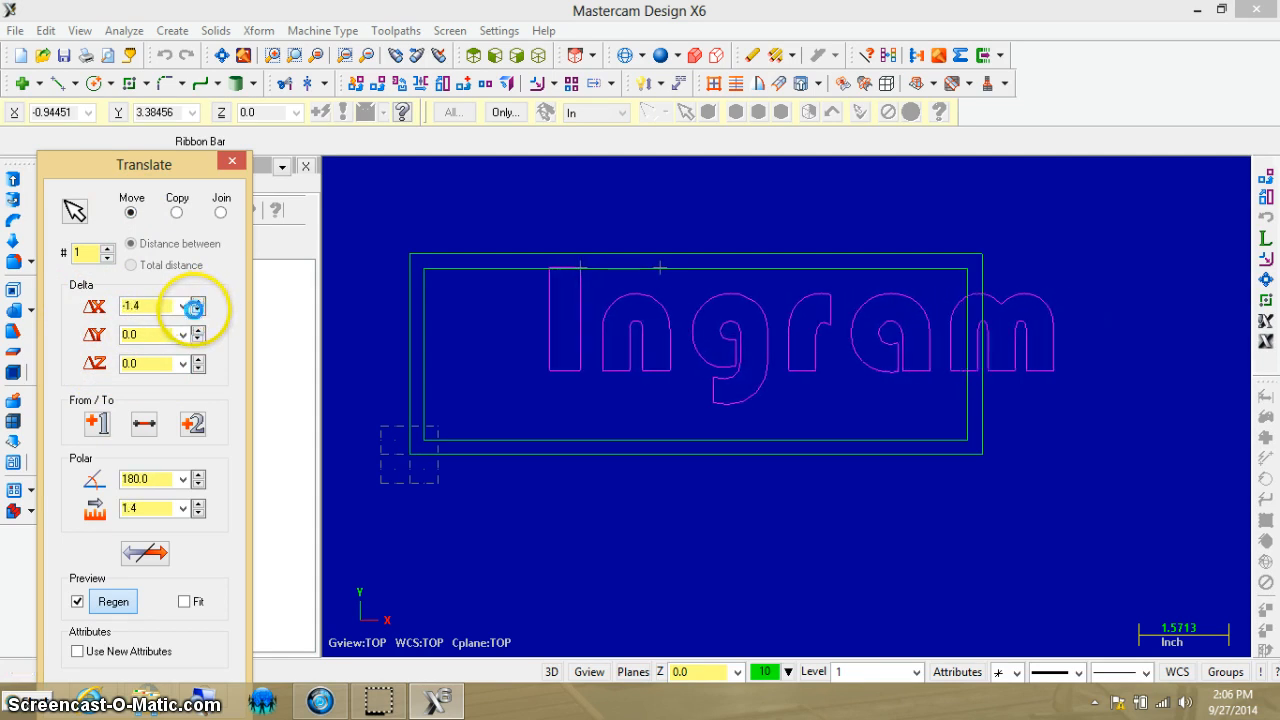
left_click(198, 312)
left_click(198, 312)
left_click(198, 312)
left_click(198, 312)
left_click(198, 312)
left_click(198, 312)
left_click(198, 312)
left_click(198, 312)
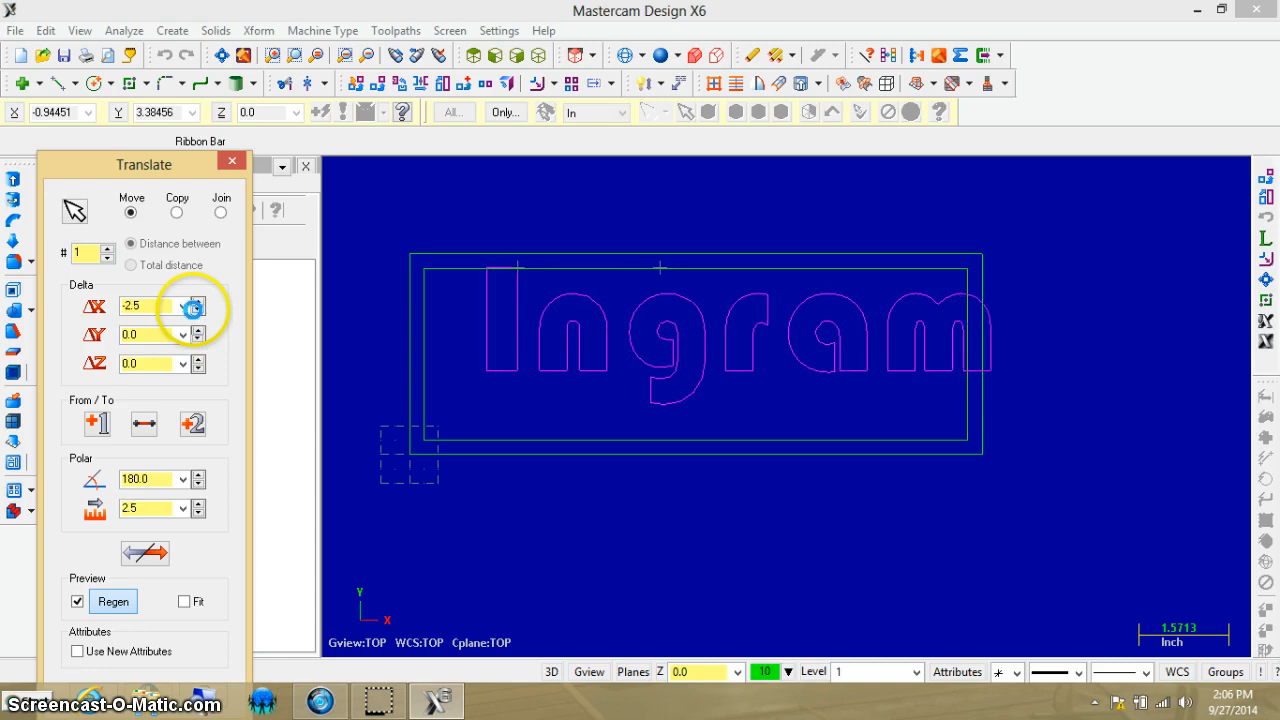
left_click(198, 312)
left_click(198, 312)
left_click(198, 312)
left_click(198, 312)
left_click(197, 312)
left_click(197, 312)
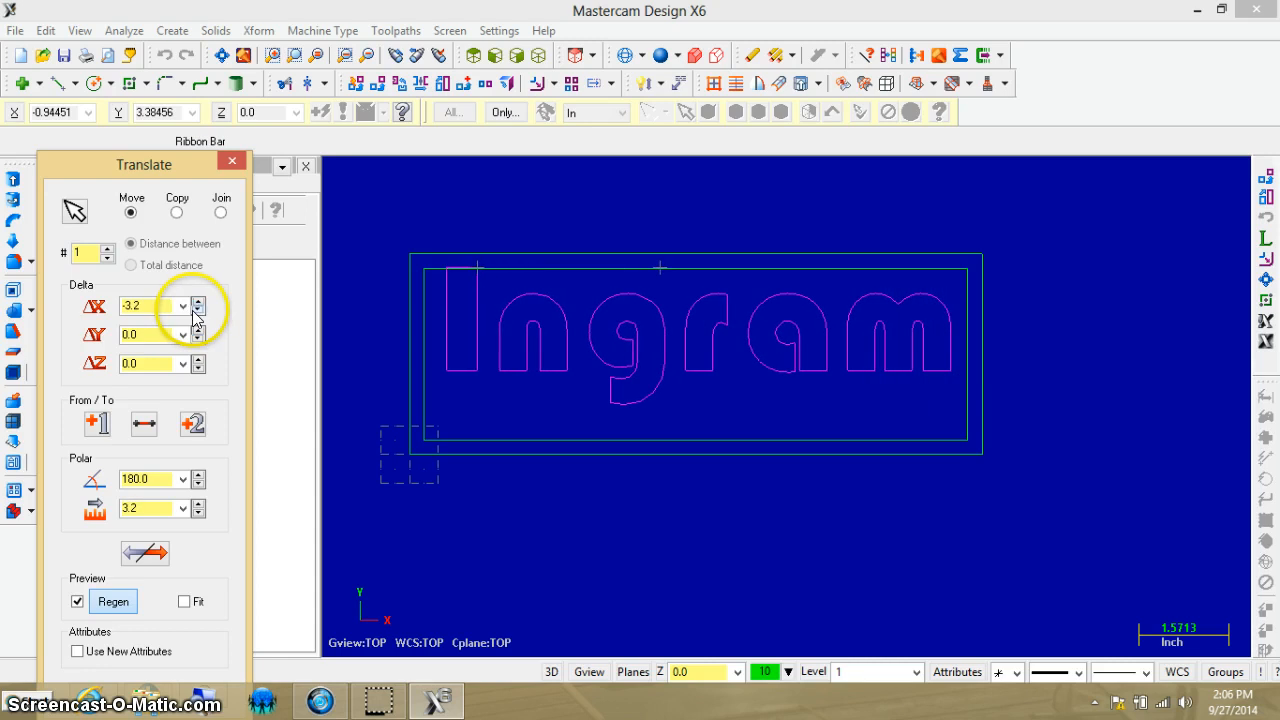
Set the Y delta to -0.3 and apply the move of the lettering within the inner rectangle
left_click(198, 339)
left_click(198, 339)
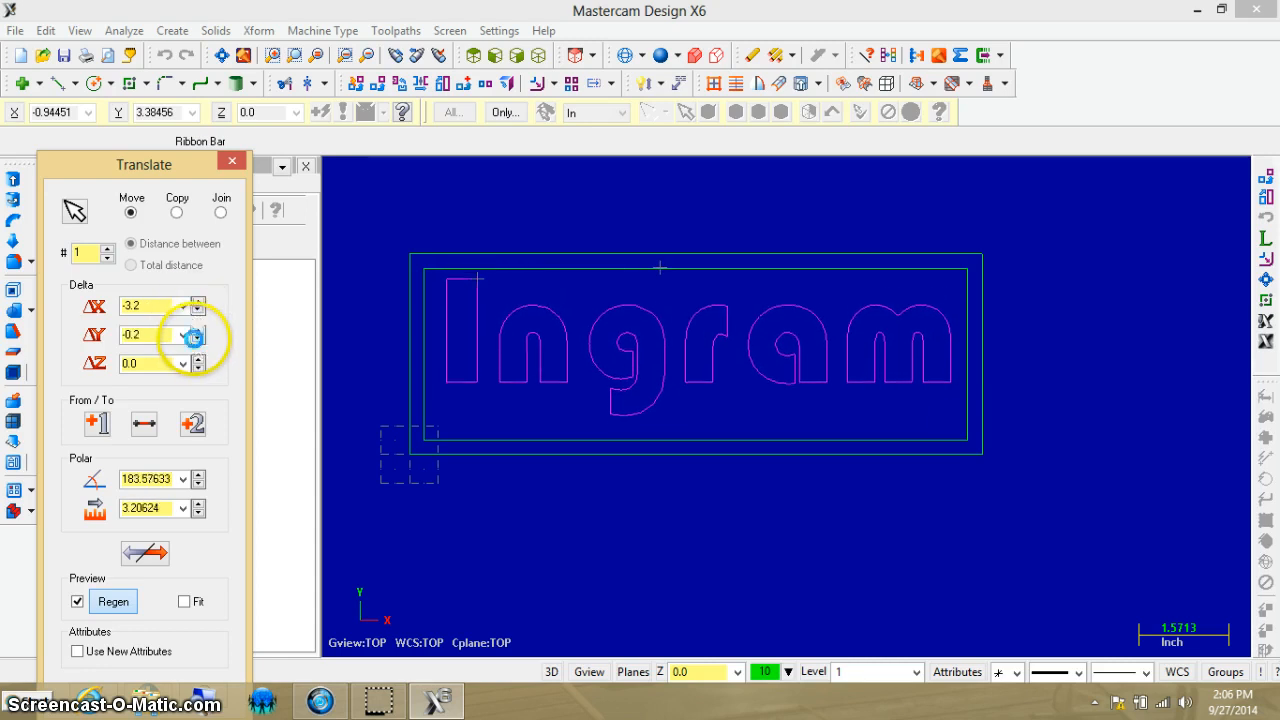
left_click(198, 339)
left_click(198, 339)
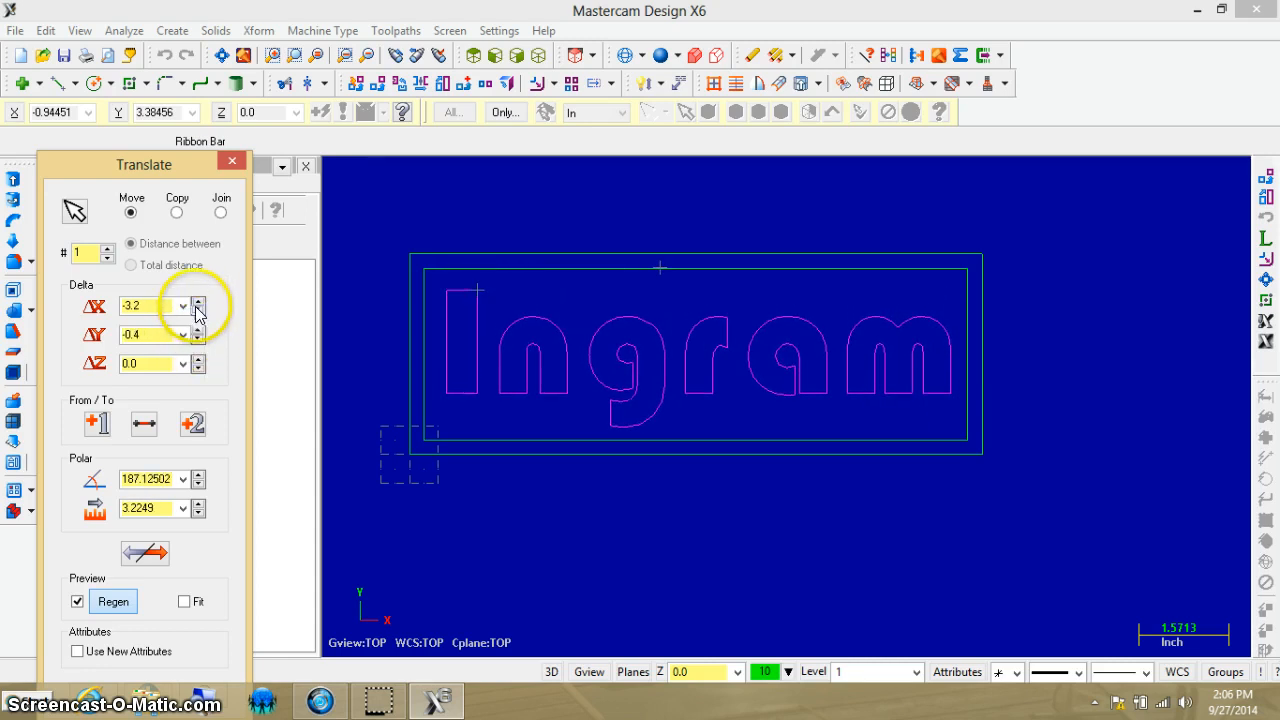
left_click(197, 330)
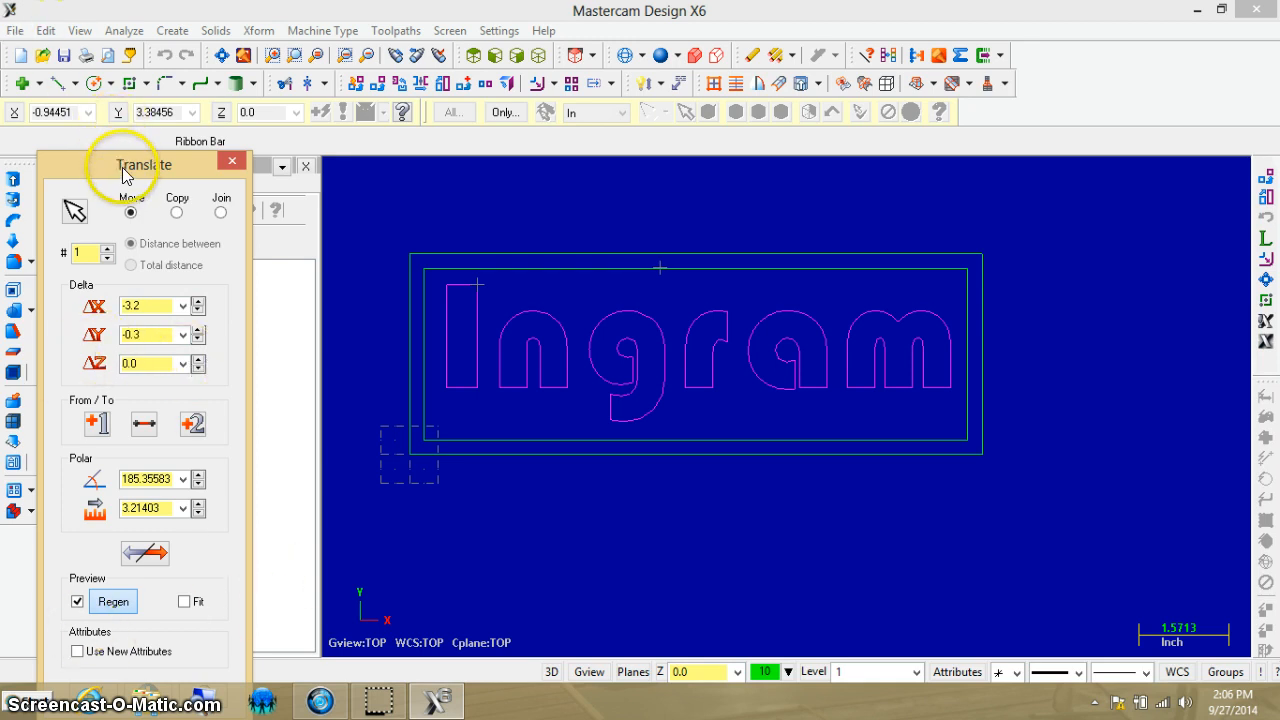
left_click_drag(110, 164, 110, 21)
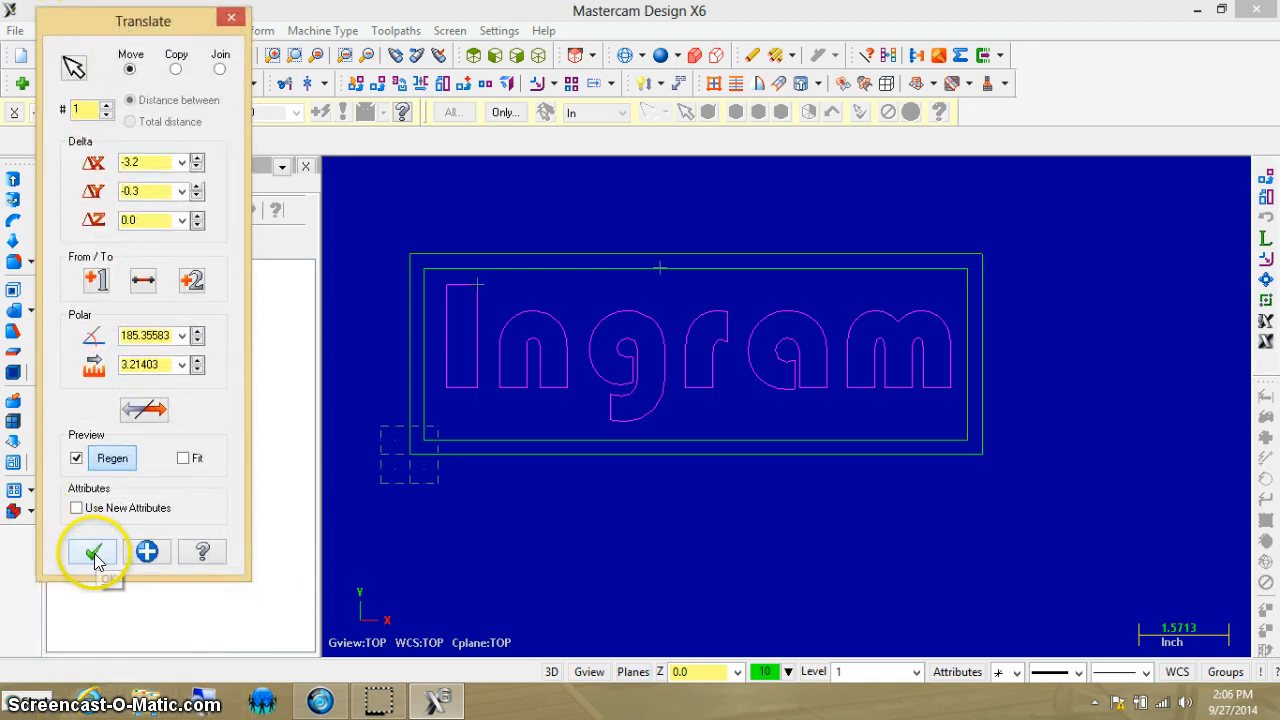
left_click(93, 553)
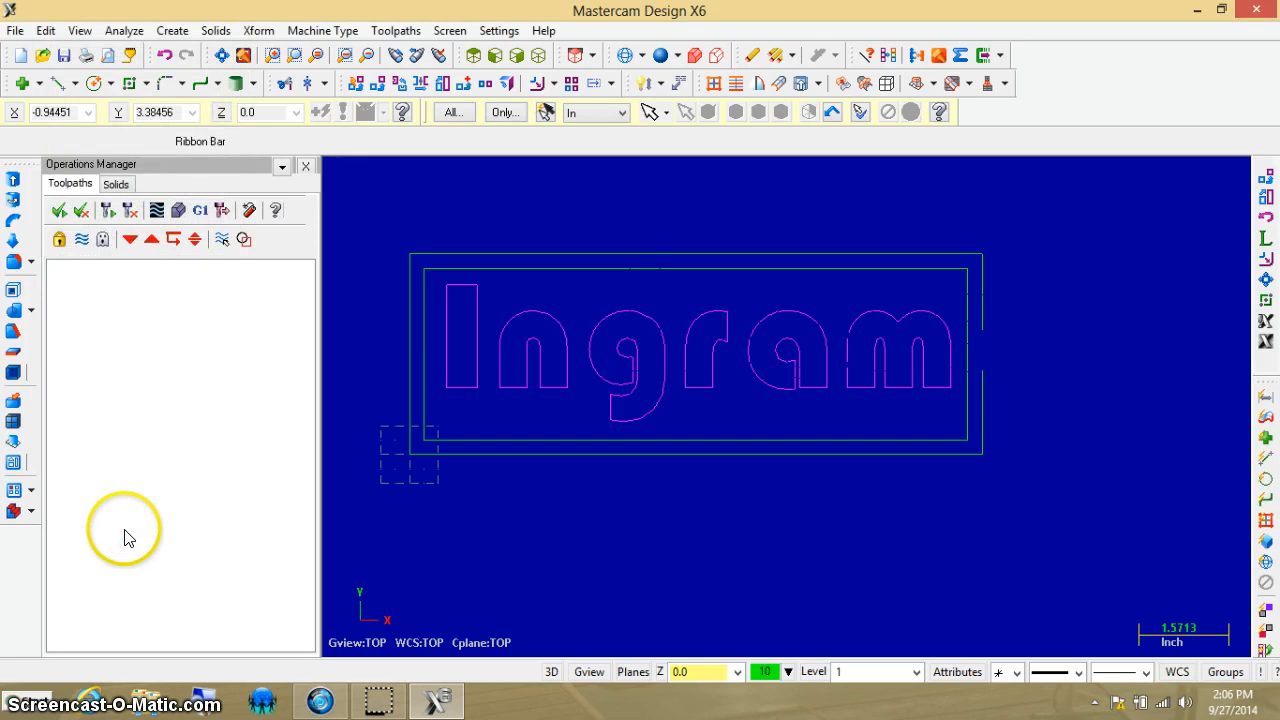